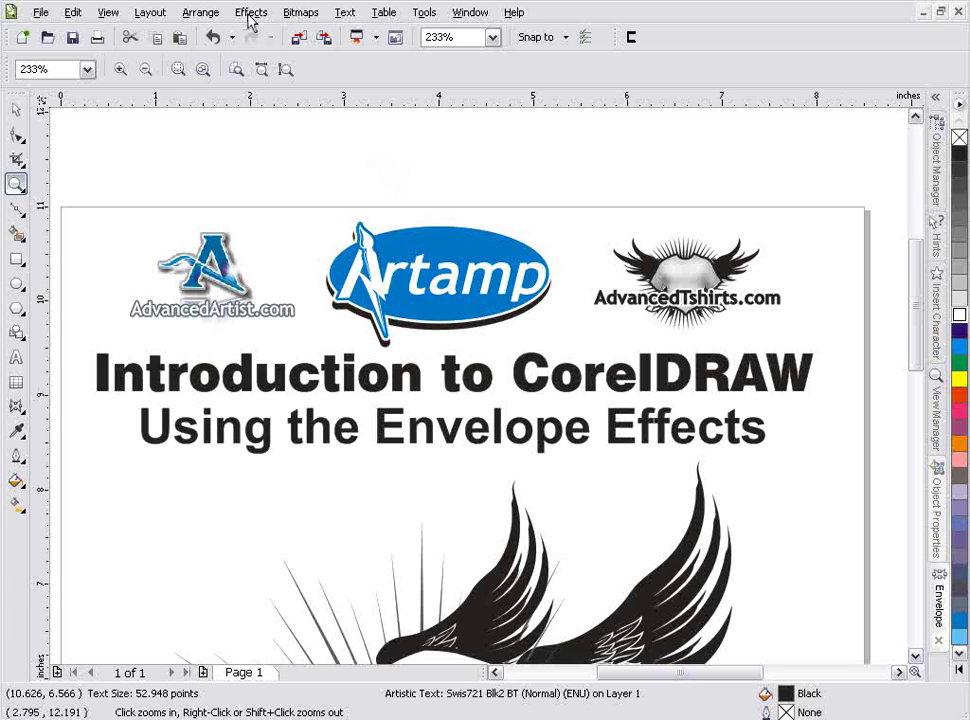
Check the Effects and Window > Dockers menus, then expand the Envelope docker on the right edge
{"action": "left_click", "coordinate": [249, 14]}
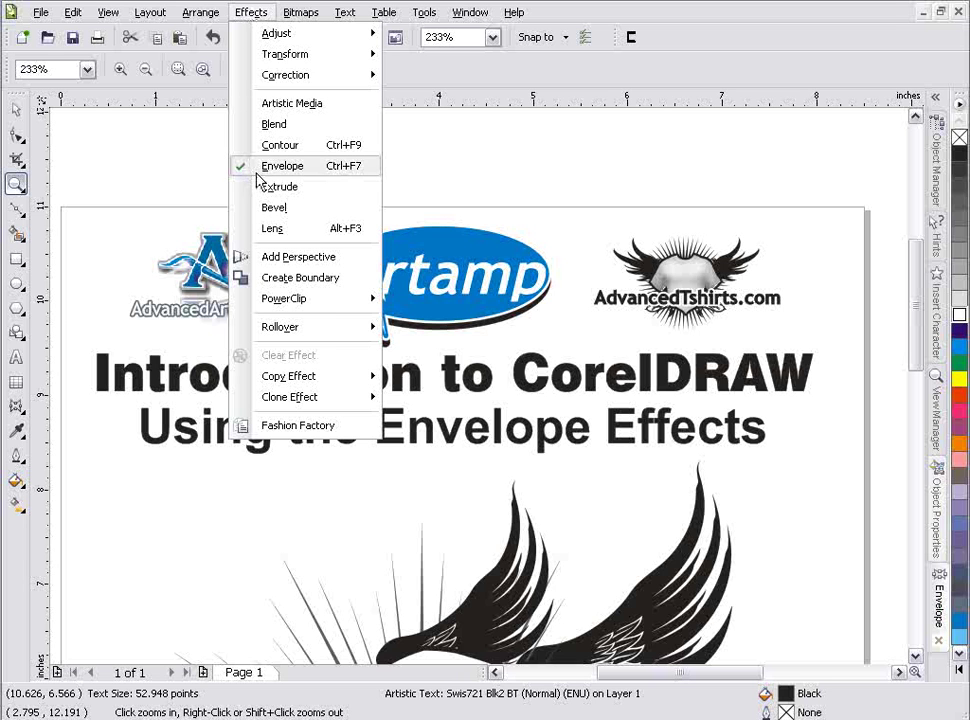
{"action": "mouse_move", "coordinate": [470, 18]}
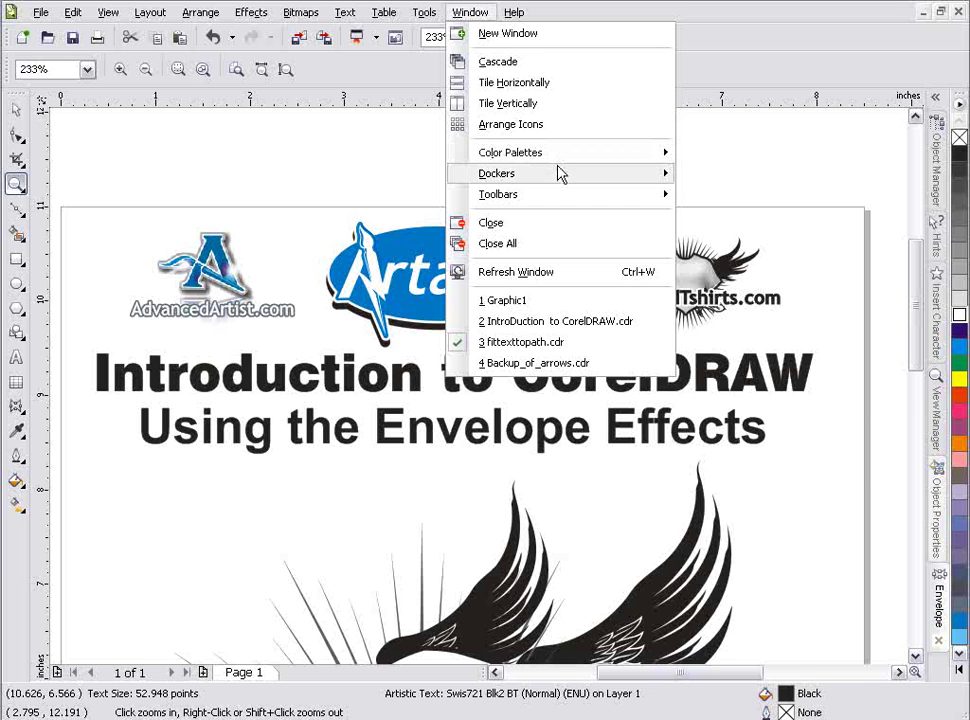
{"action": "mouse_move", "coordinate": [606, 173]}
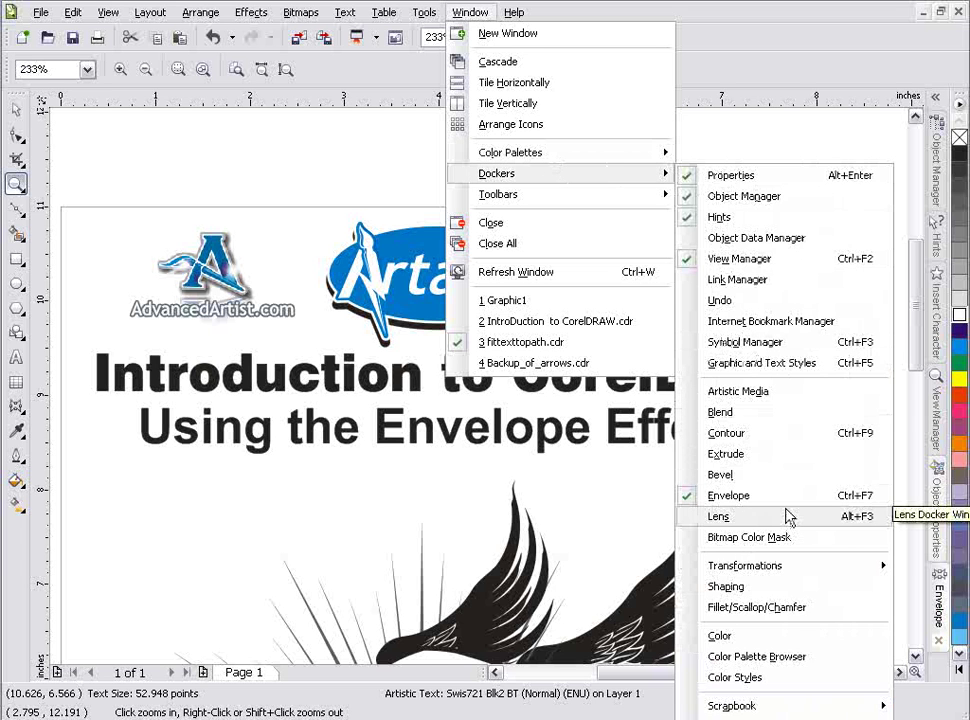
{"action": "left_click", "coordinate": [906, 620]}
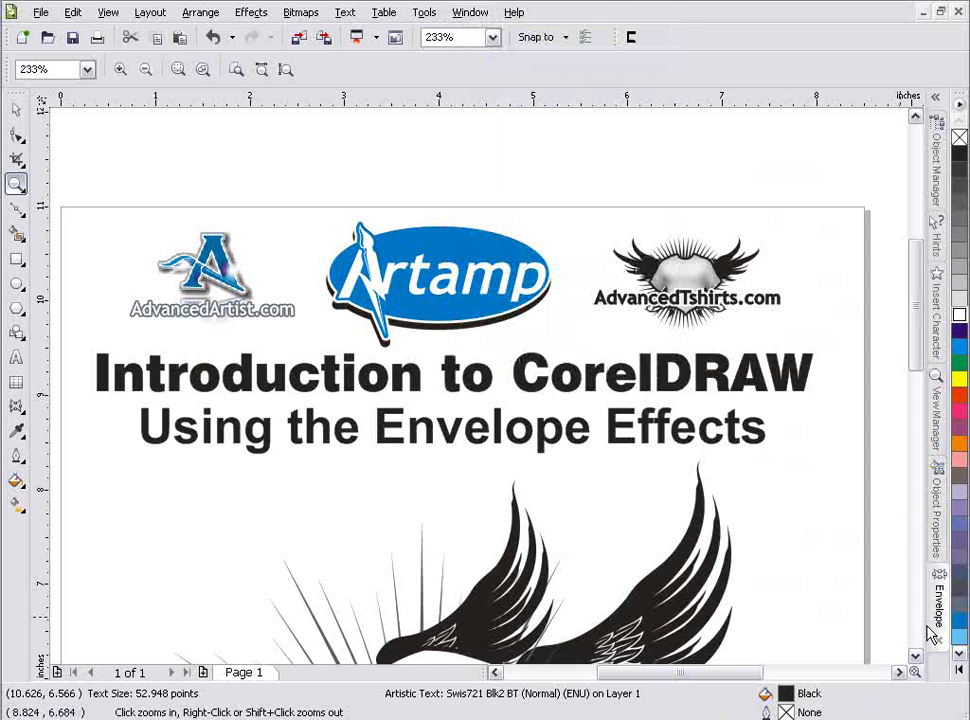
{"action": "left_click", "coordinate": [936, 622]}
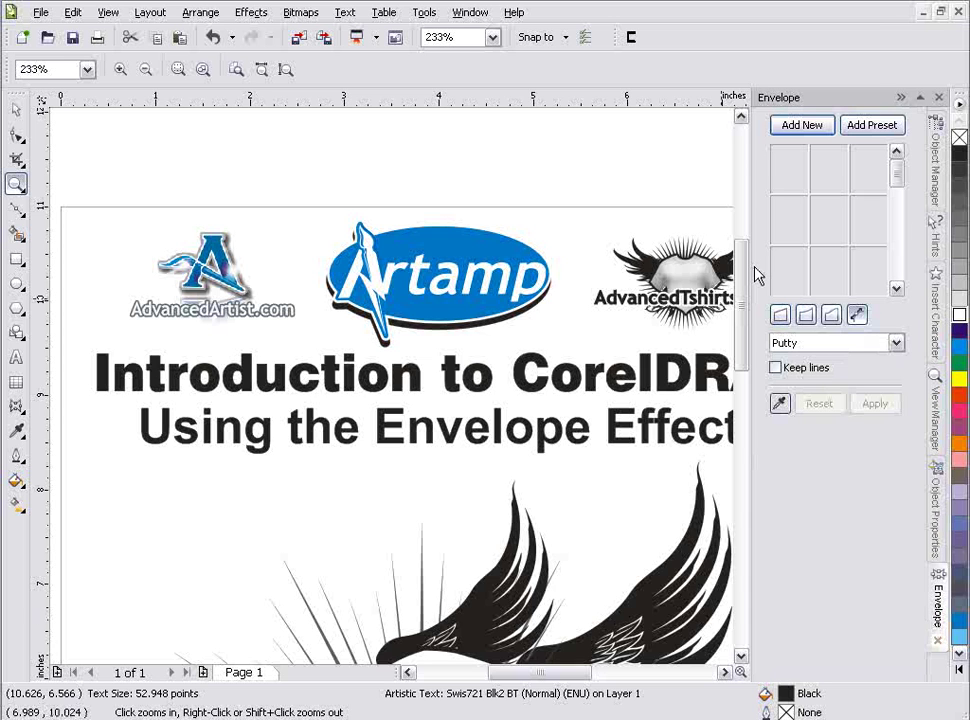
{"action": "left_click", "coordinate": [16, 405]}
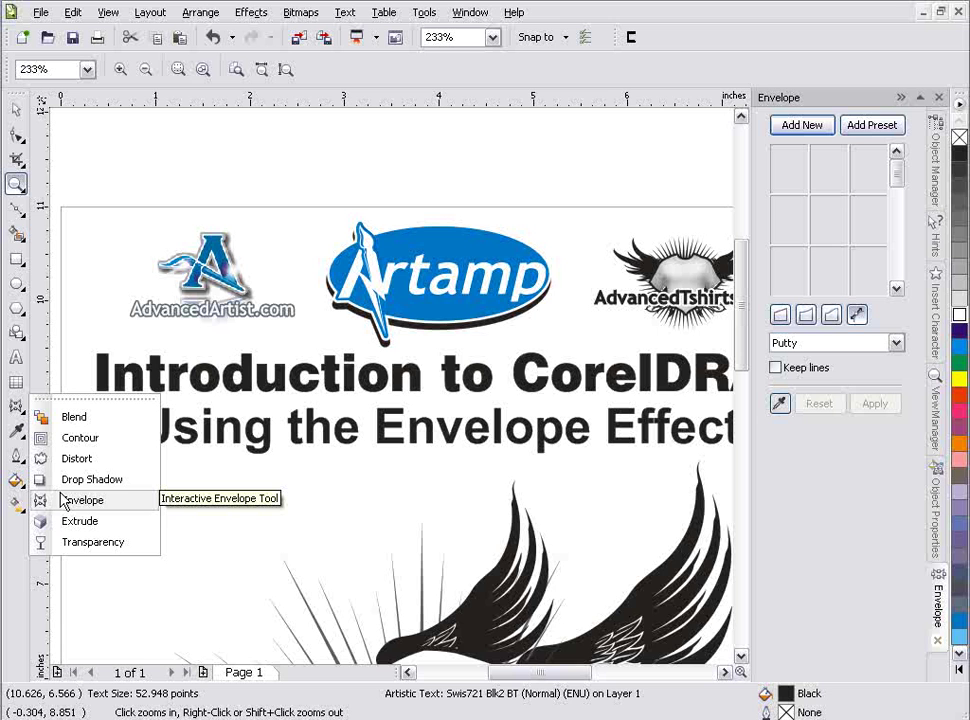
Collapse the docker, zoom out, and zoom closely onto the bold ENVELOPE word beside the page
{"action": "left_click", "coordinate": [902, 99]}
{"action": "right_click", "coordinate": [488, 315]}
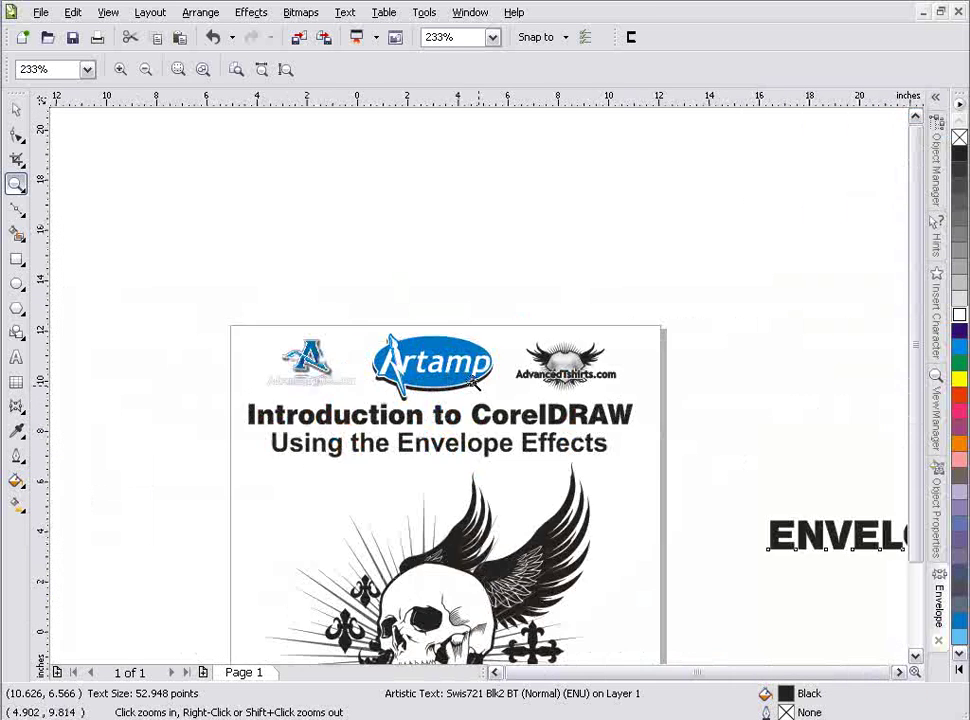
{"action": "right_click", "coordinate": [488, 388]}
{"action": "left_click_drag", "start_coordinate": [598, 407], "coordinate": [775, 548]}
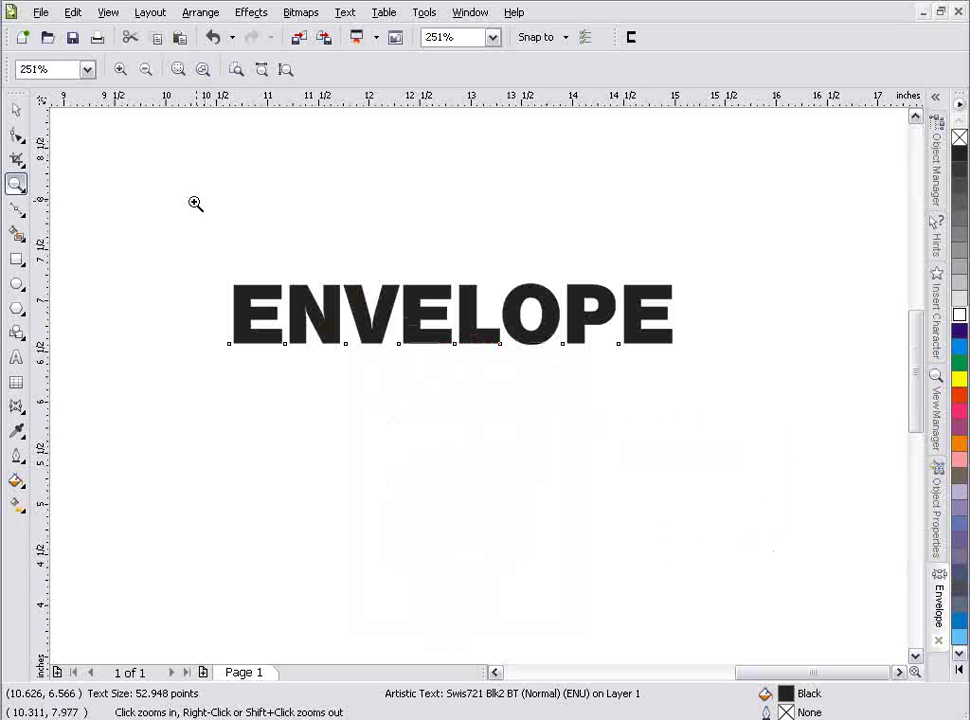
Draw a 4.907 × 1.788 inch rectangle just below the ENVELOPE text
{"action": "left_click", "coordinate": [15, 108]}
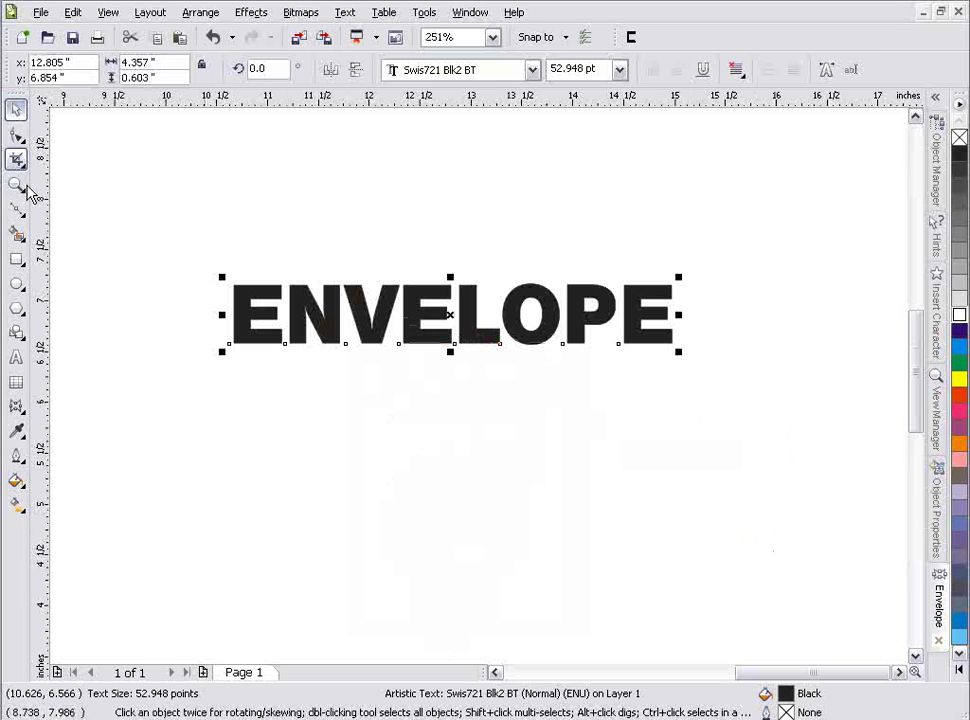
{"action": "left_click", "coordinate": [15, 260]}
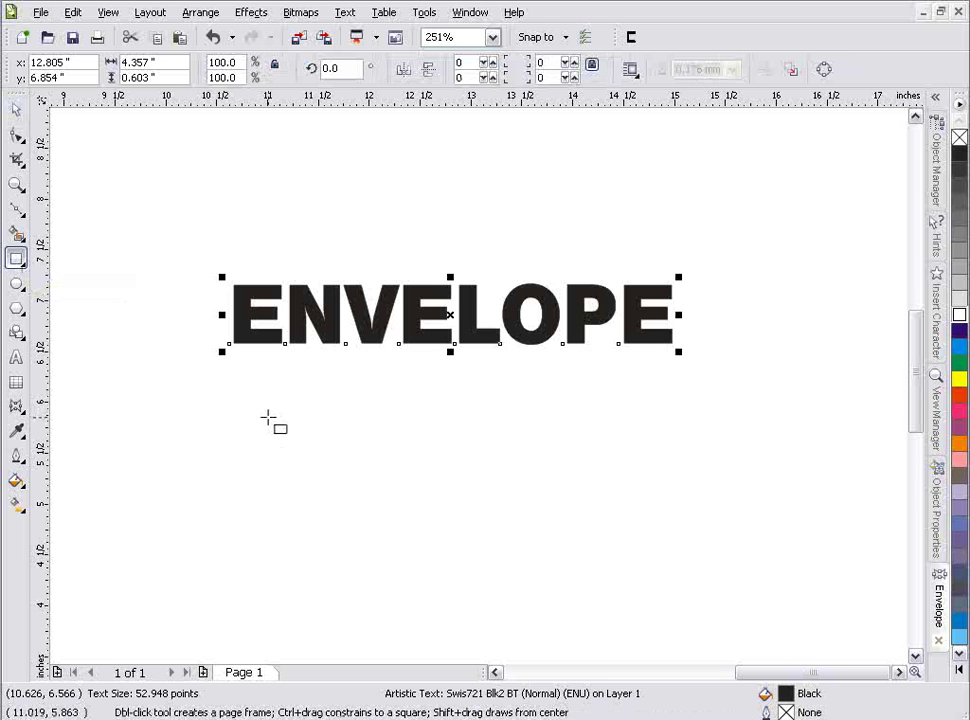
{"action": "left_click_drag", "start_coordinate": [205, 374], "coordinate": [704, 555]}
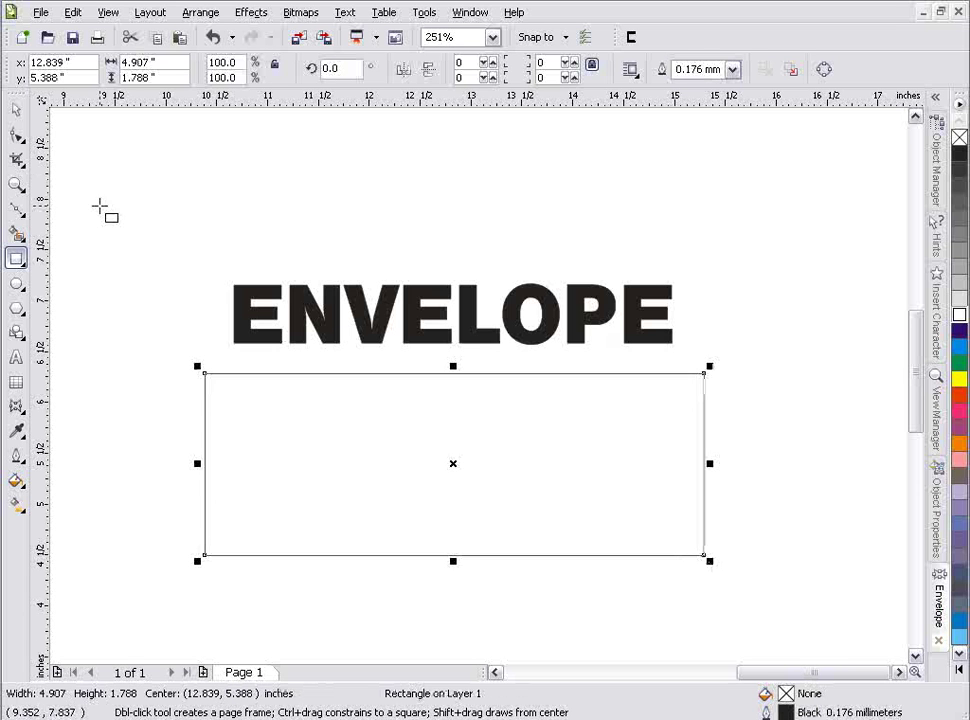
{"action": "left_click", "coordinate": [16, 135]}
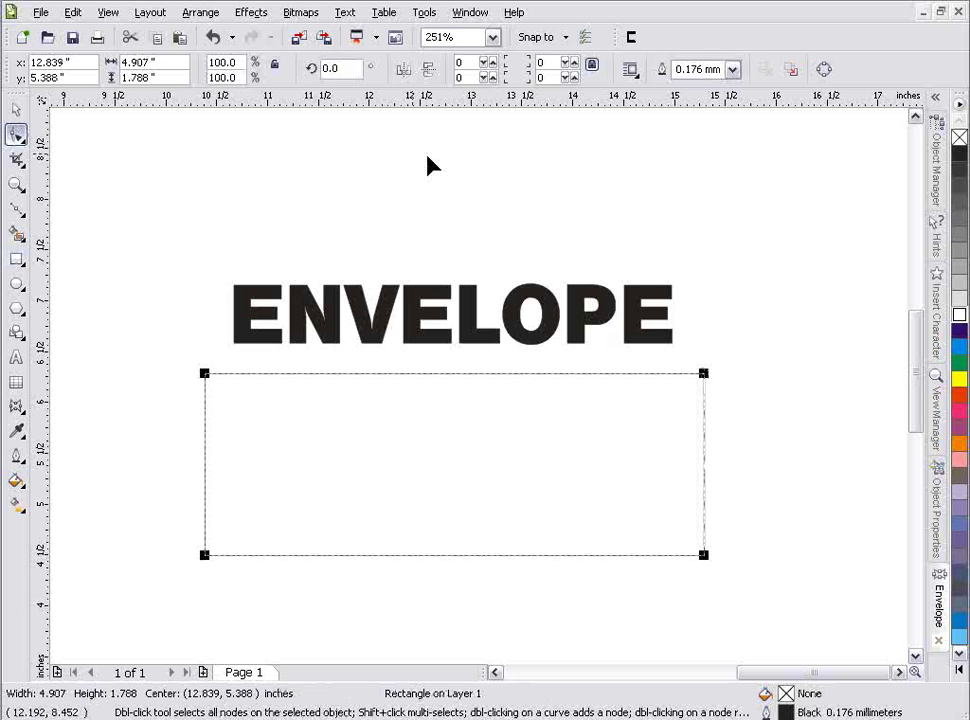
Convert the rectangle to curves and bend its bottom edge upward into an arch
{"action": "left_click", "coordinate": [824, 69]}
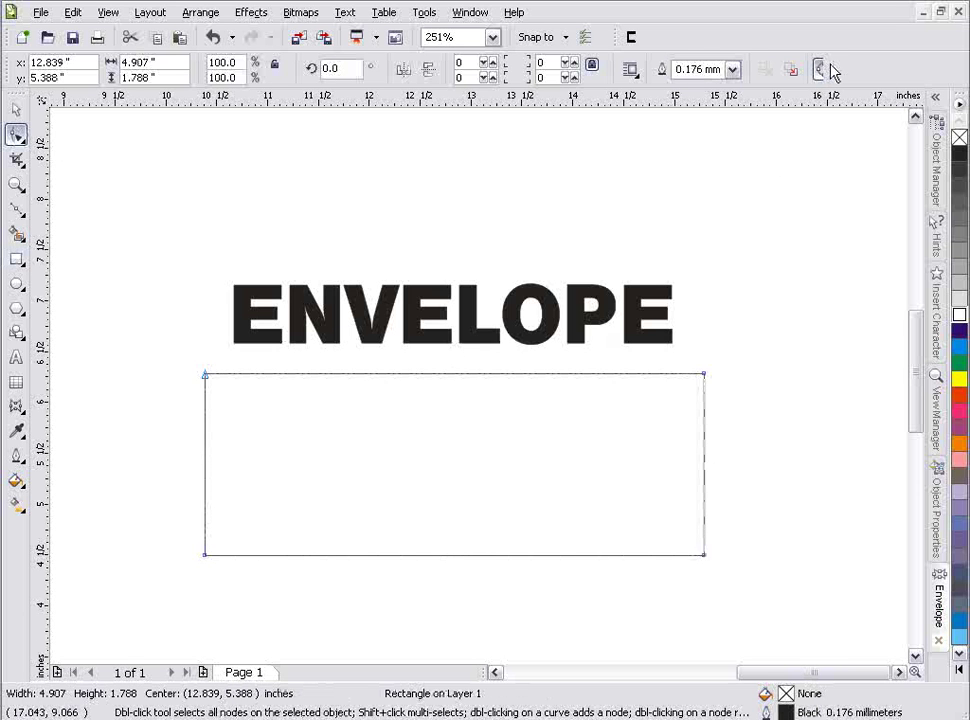
{"action": "right_click", "coordinate": [444, 556]}
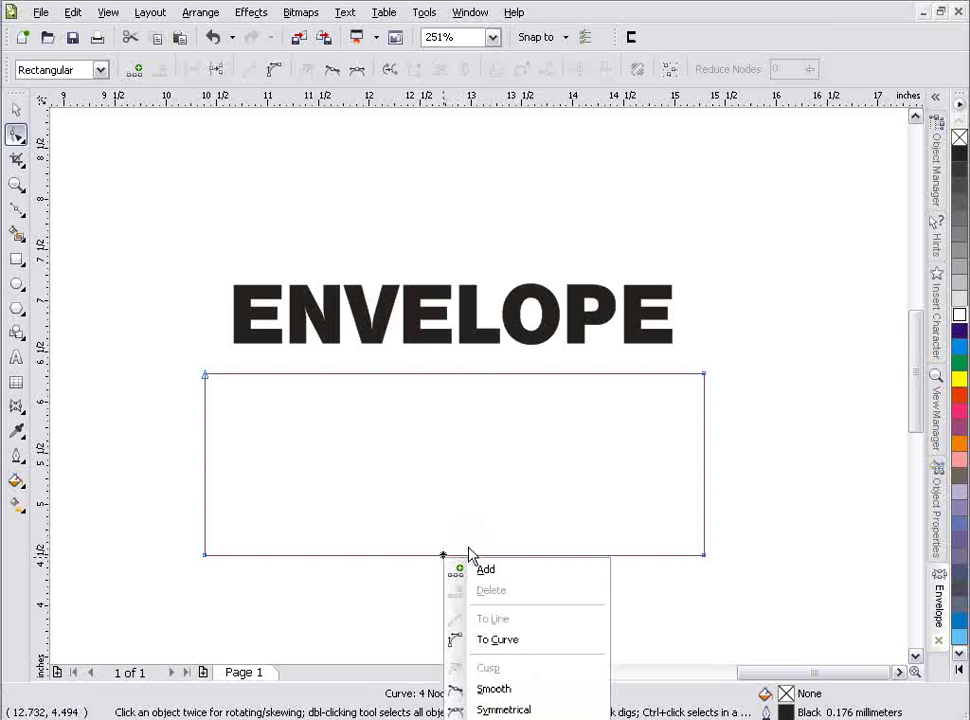
{"action": "left_click", "coordinate": [530, 641]}
{"action": "left_click_drag", "start_coordinate": [463, 558], "coordinate": [472, 500]}
Bow the top edge upward, raise the bottom arch further, and move the banner down
{"action": "right_click", "coordinate": [465, 373]}
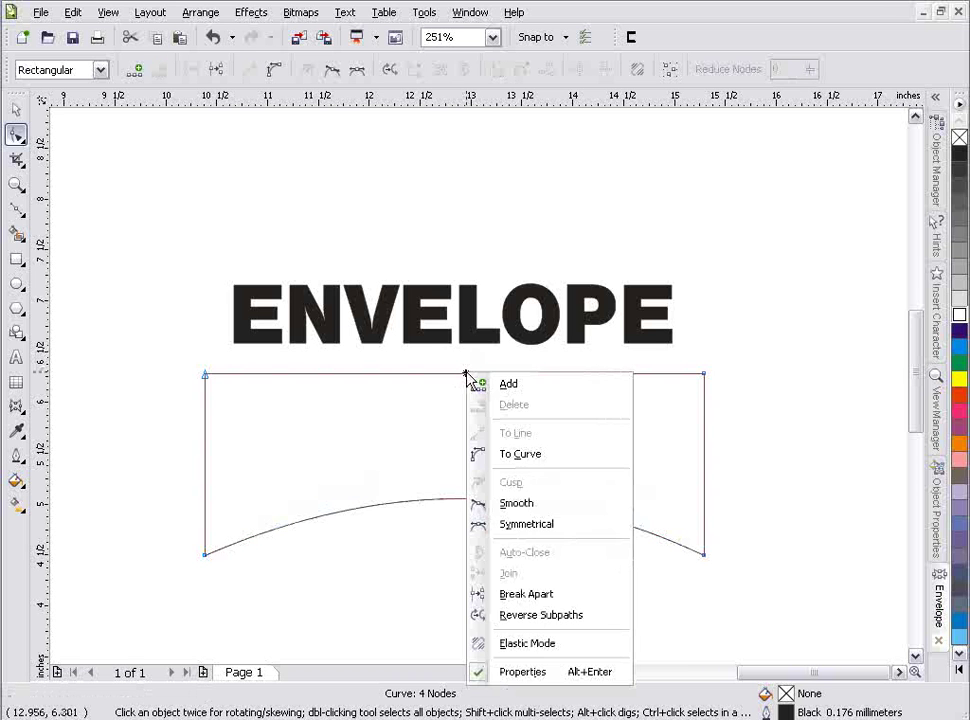
{"action": "left_click", "coordinate": [518, 453]}
{"action": "left_click_drag", "start_coordinate": [465, 386], "coordinate": [474, 325]}
{"action": "left_click_drag", "start_coordinate": [455, 508], "coordinate": [428, 486]}
{"action": "left_click", "coordinate": [16, 109]}
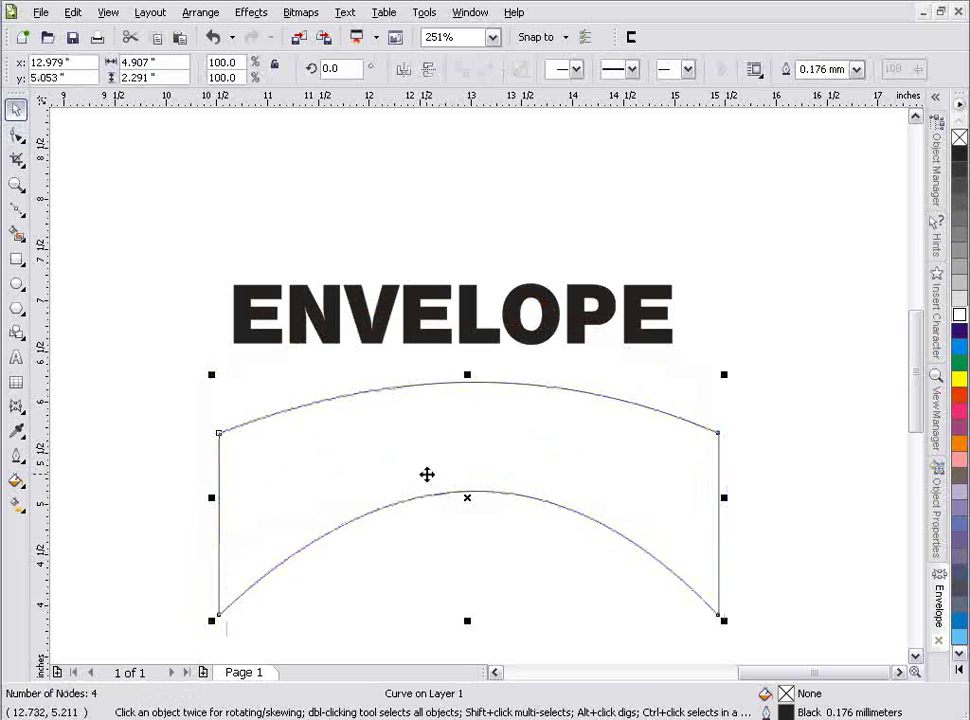
{"action": "left_click", "coordinate": [938, 605]}
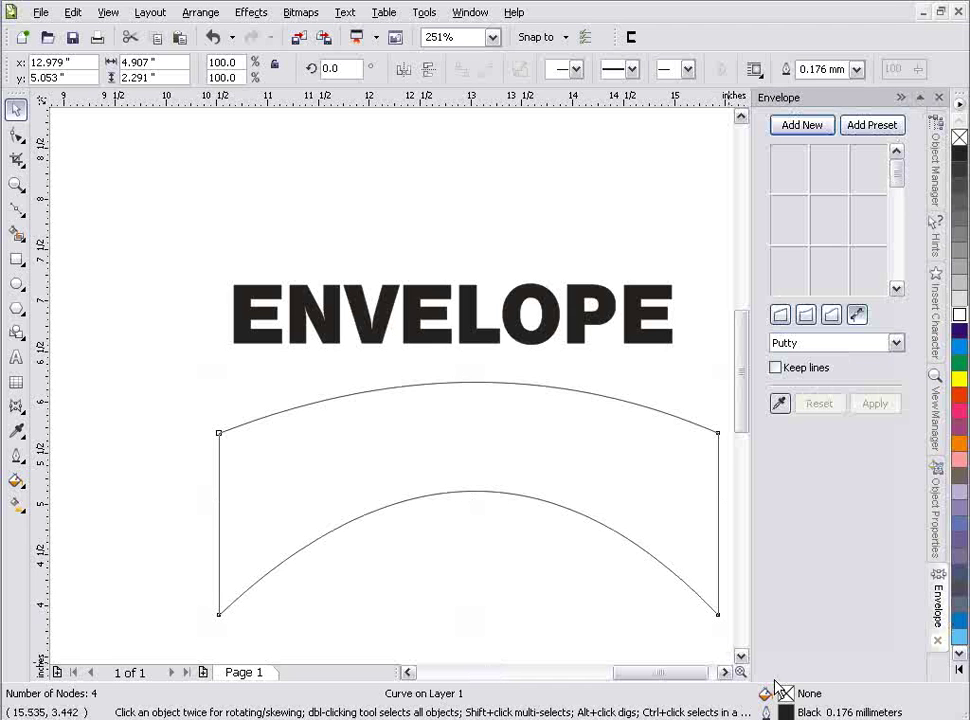
Select the ENVELOPE text and use Create From to copy the arched banner's outline as its envelope
{"action": "left_click", "coordinate": [779, 405]}
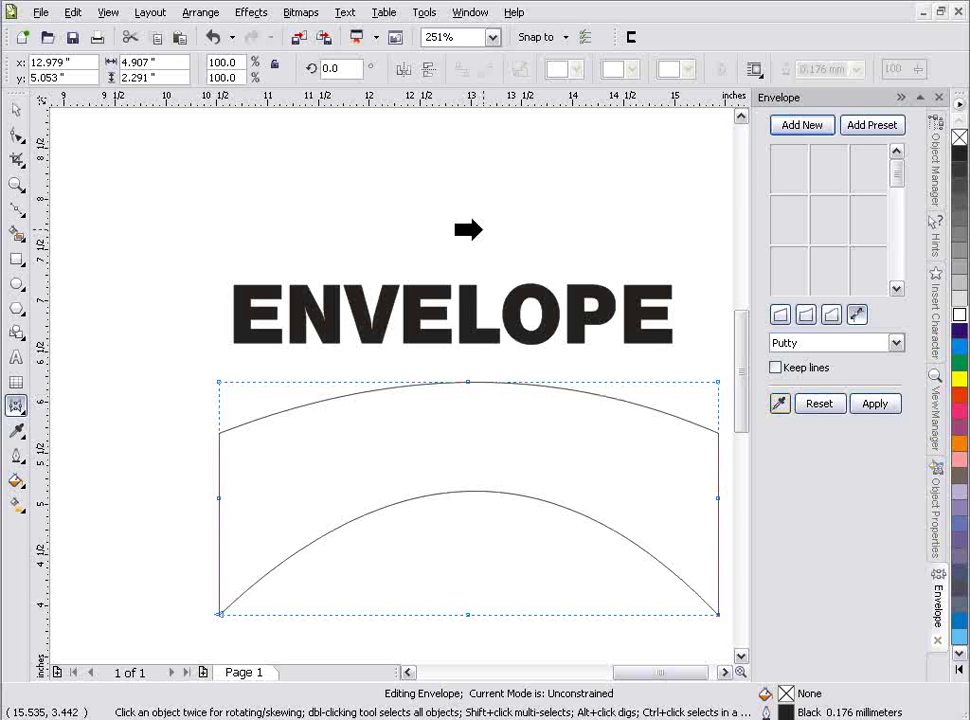
{"action": "left_click", "coordinate": [485, 221]}
{"action": "left_click", "coordinate": [543, 392]}
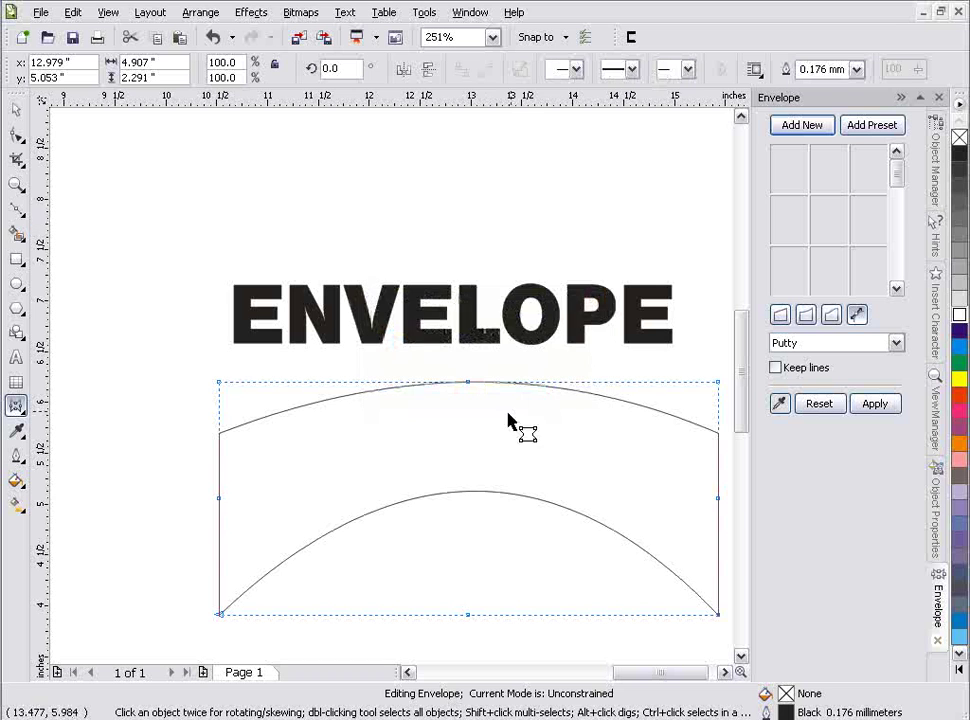
{"action": "right_click", "coordinate": [495, 219]}
{"action": "left_click", "coordinate": [428, 315]}
{"action": "left_click", "coordinate": [428, 318]}
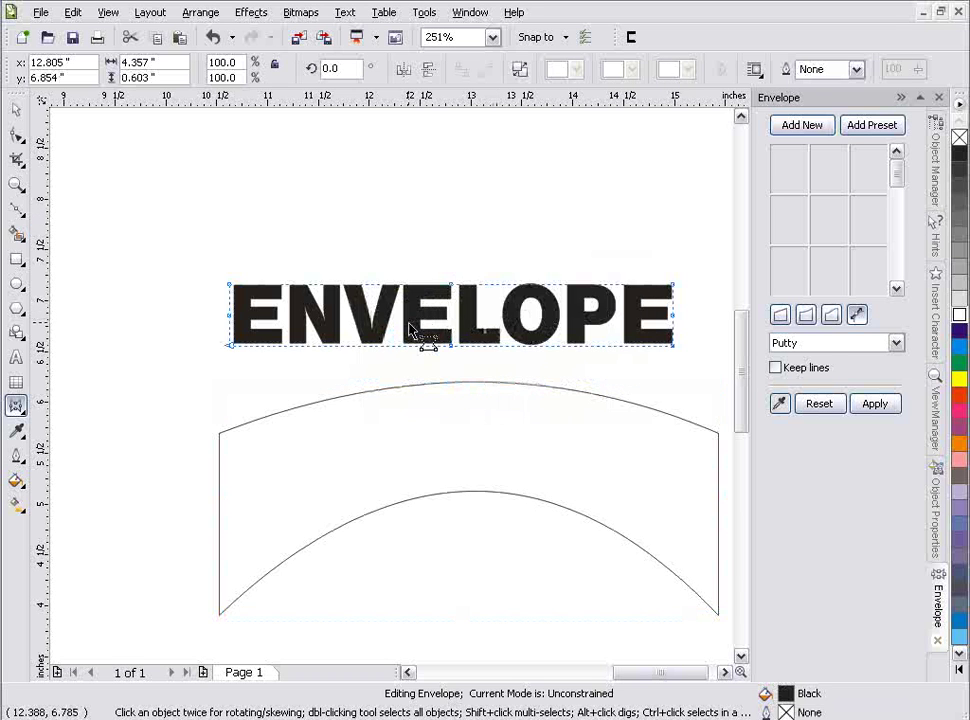
{"action": "left_click", "coordinate": [779, 405]}
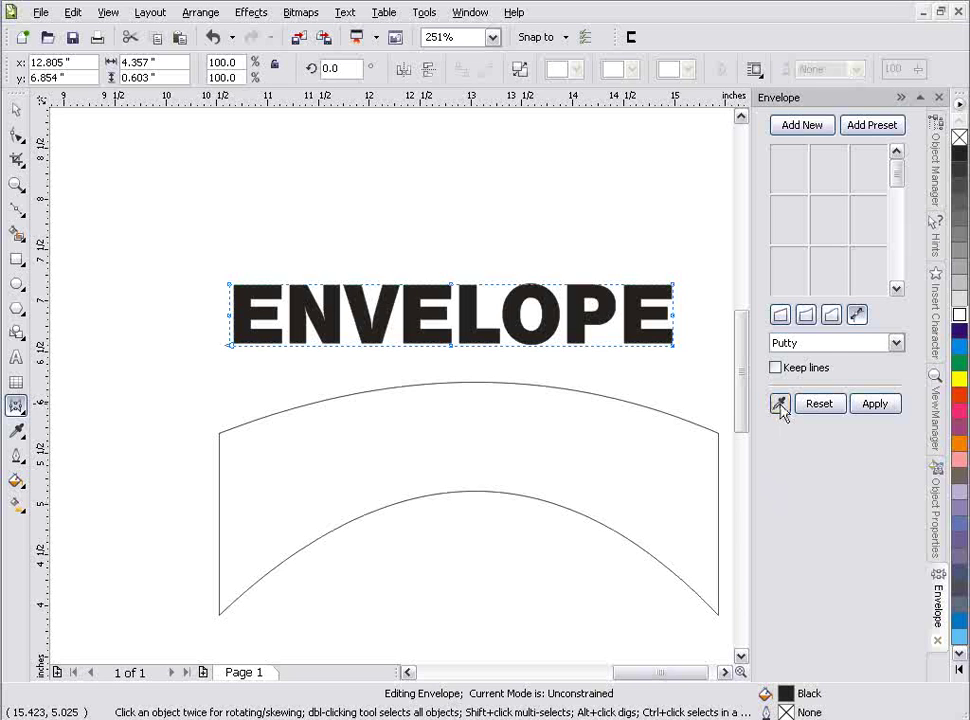
{"action": "left_click", "coordinate": [655, 410]}
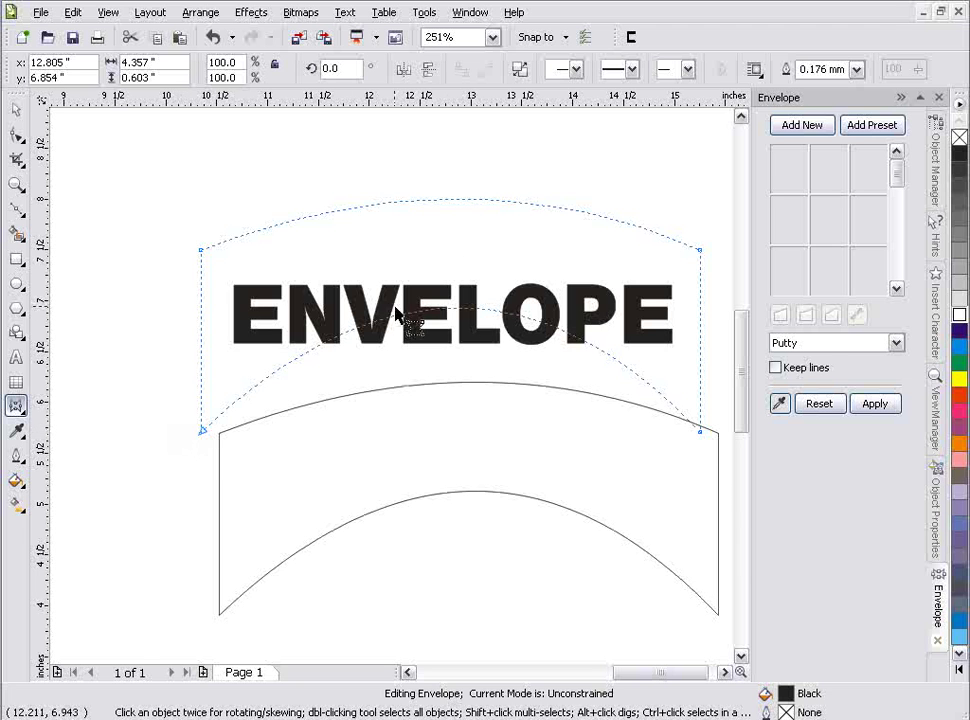
Apply the banner-shaped envelope to the ENVELOPE text and float the property bar
{"action": "left_click", "coordinate": [877, 406]}
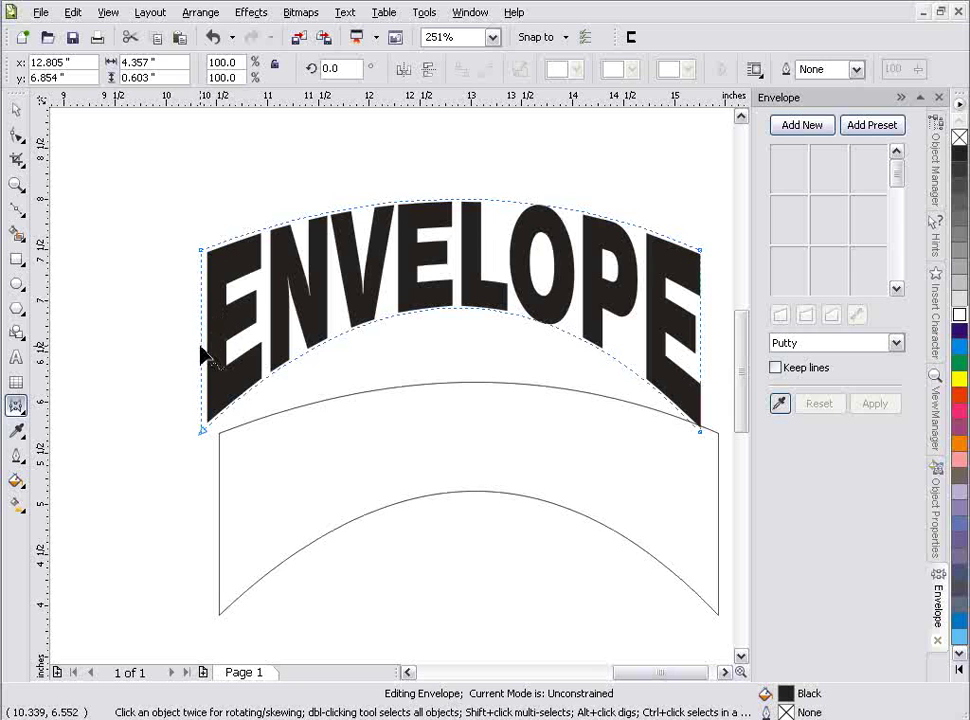
{"action": "left_click", "coordinate": [202, 254]}
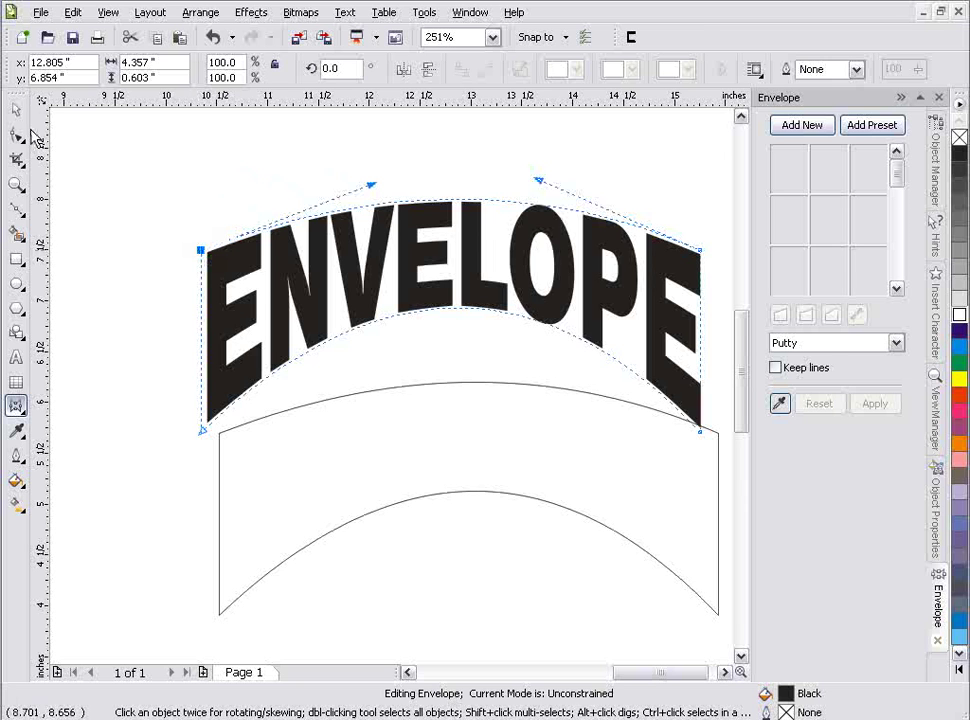
{"action": "left_click_drag", "start_coordinate": [7, 72], "coordinate": [48, 162]}
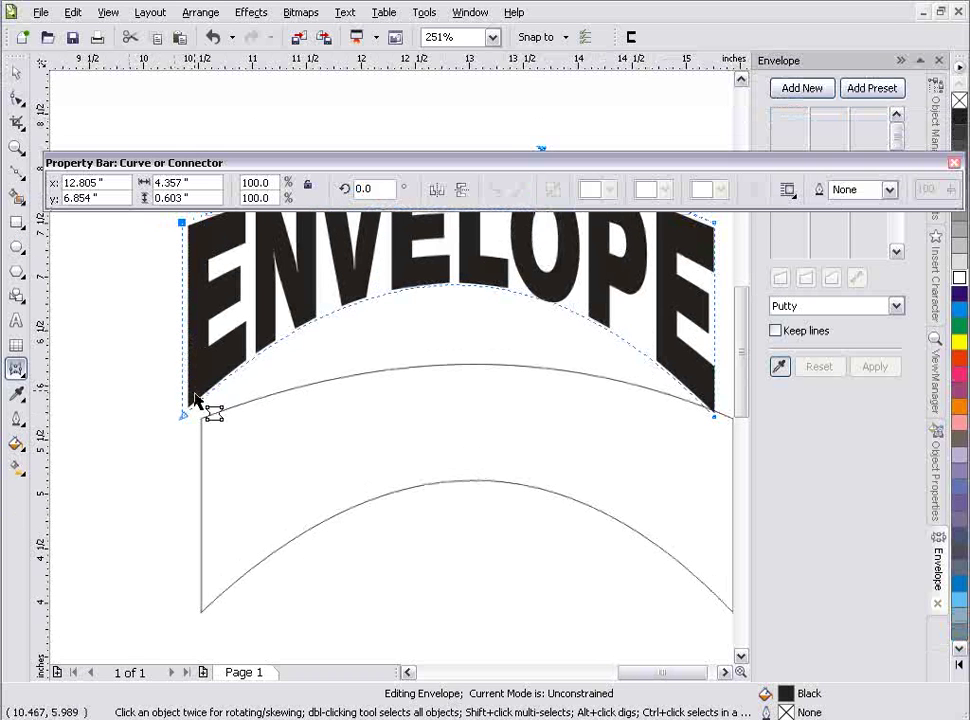
Adjust the ENVELOPE text's envelope nodes so its top edge arches upward with the banner
{"action": "left_click", "coordinate": [186, 420]}
{"action": "left_click_drag", "start_coordinate": [186, 424], "coordinate": [188, 426]}
{"action": "left_click", "coordinate": [16, 72]}
{"action": "key", "text": "space"}
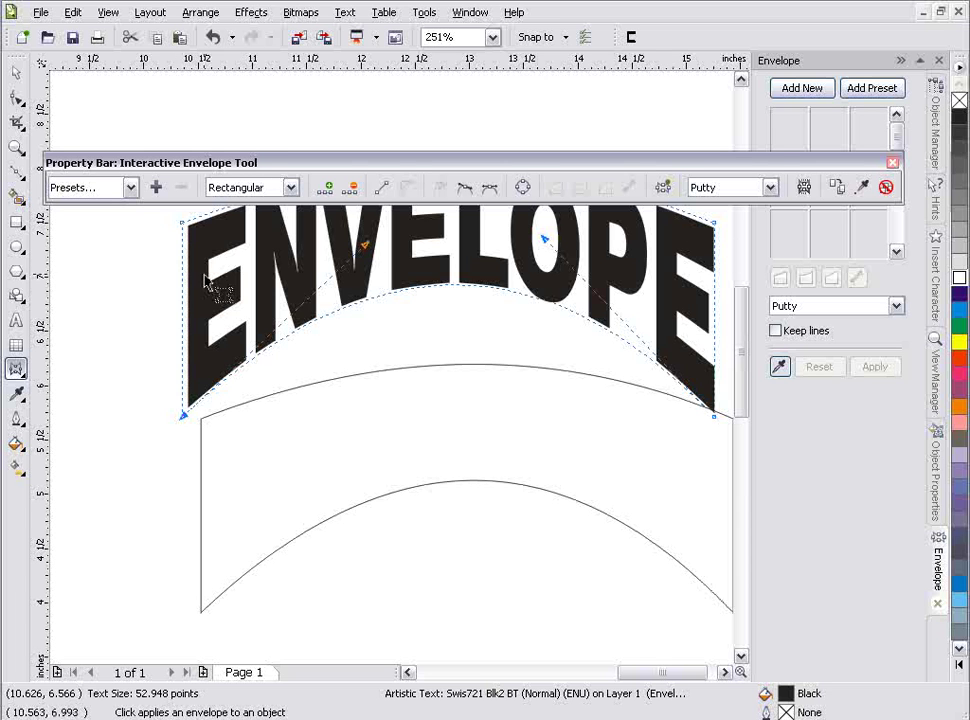
{"action": "left_click", "coordinate": [181, 222]}
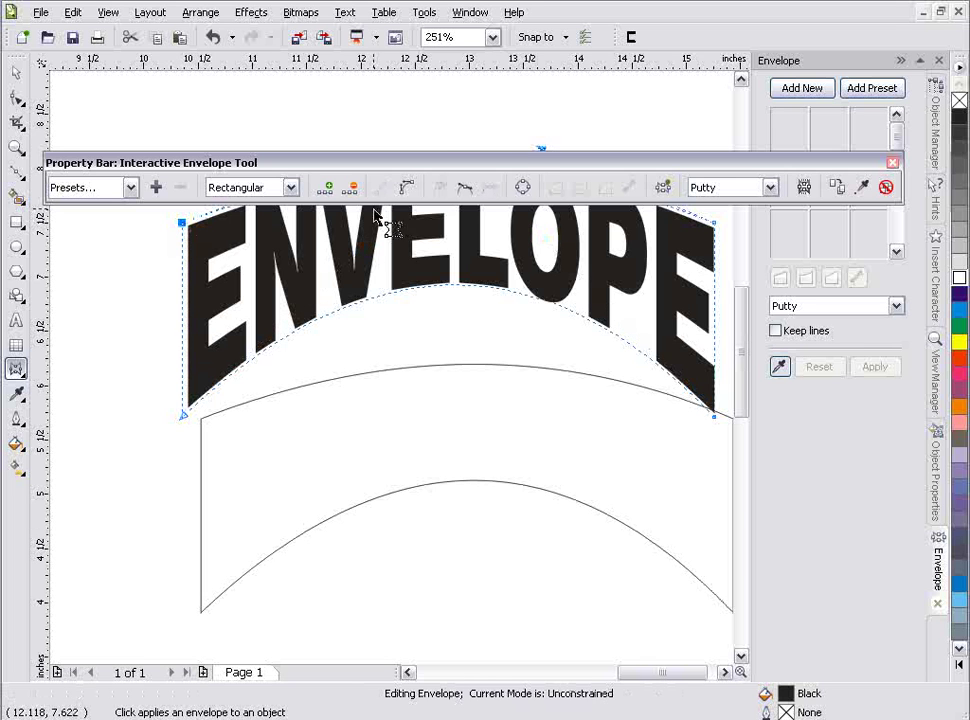
{"action": "left_click_drag", "start_coordinate": [507, 161], "coordinate": [522, 107]}
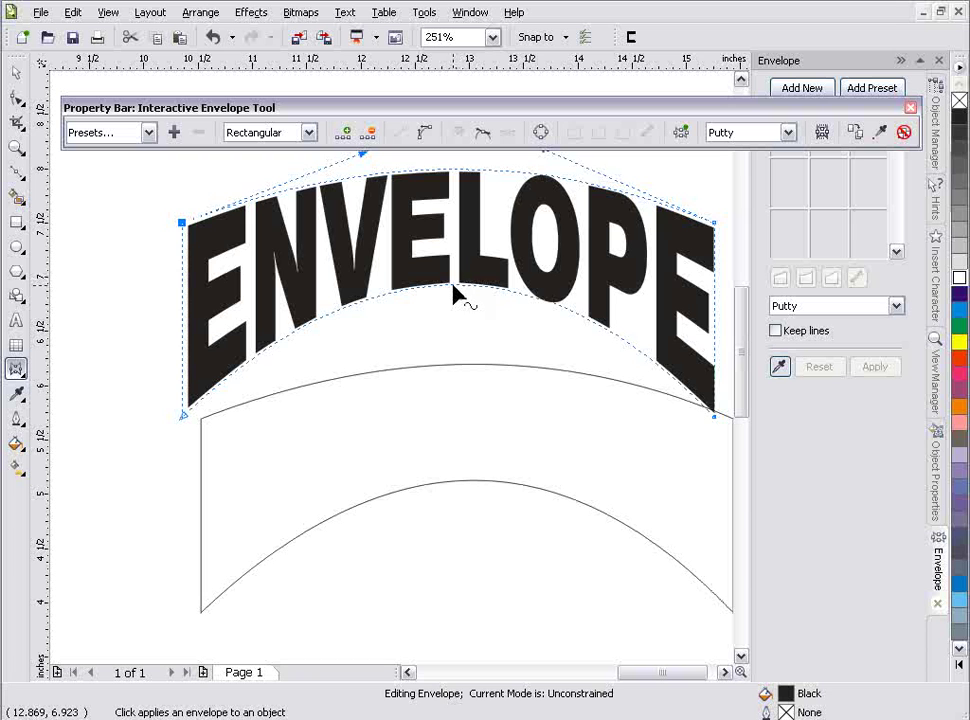
{"action": "mouse_move", "coordinate": [458, 291]}
{"action": "left_mouse_down"}
{"action": "mouse_move", "coordinate": [457, 321]}
{"action": "mouse_move", "coordinate": [459, 288]}
{"action": "mouse_move", "coordinate": [455, 297]}
{"action": "left_mouse_up"}
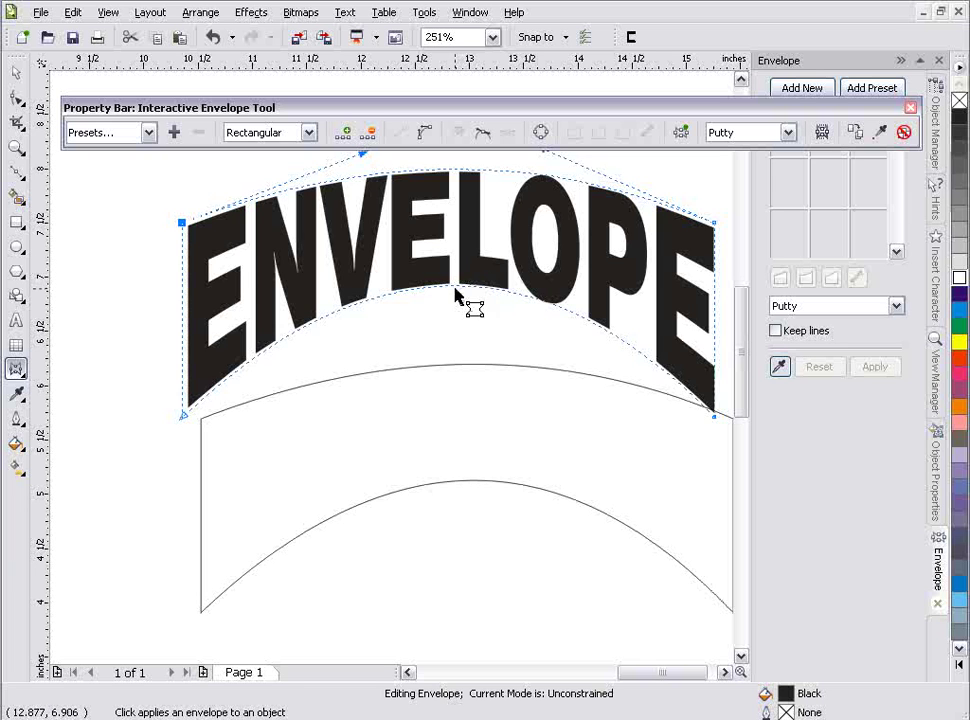
Try straightening the envelope's bottom curve into a line, then undo it
{"action": "left_click", "coordinate": [452, 288]}
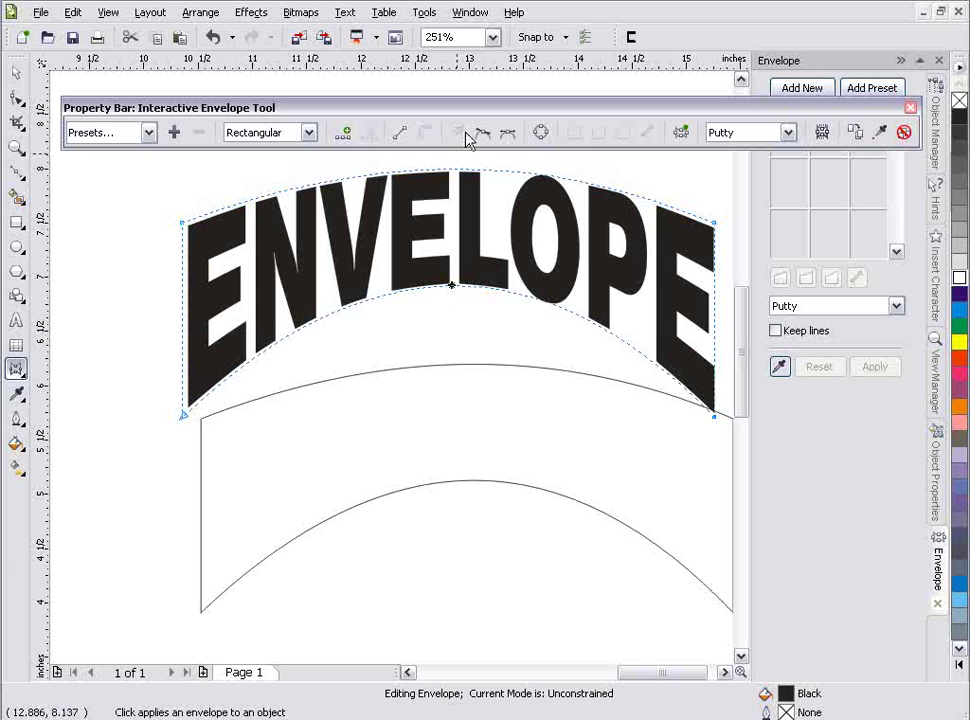
{"action": "left_click", "coordinate": [406, 134]}
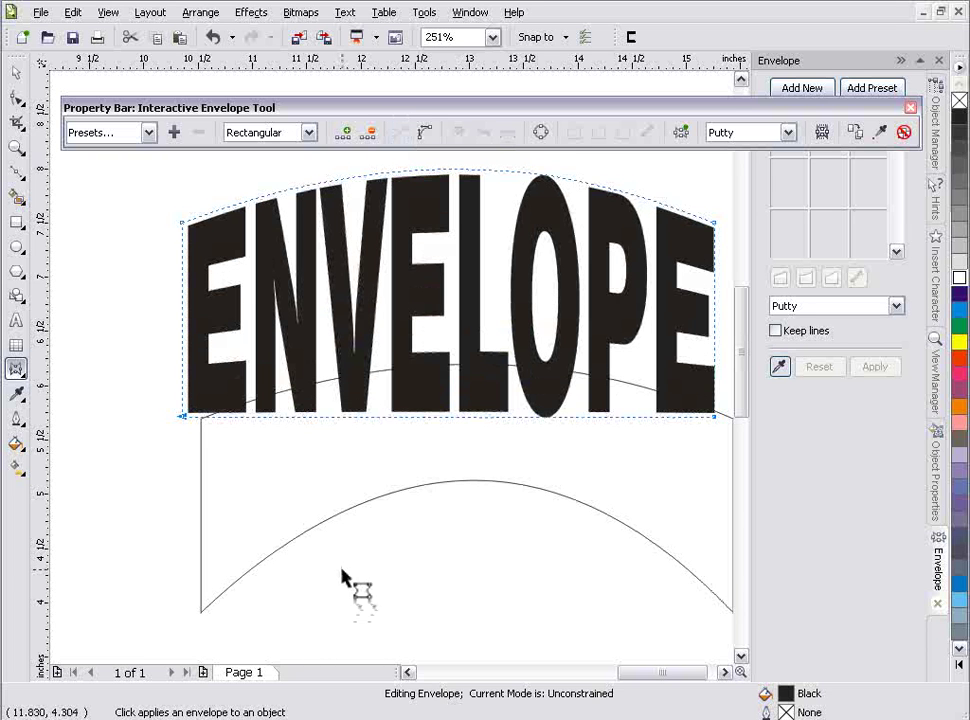
{"action": "key", "text": "ctrl+z"}
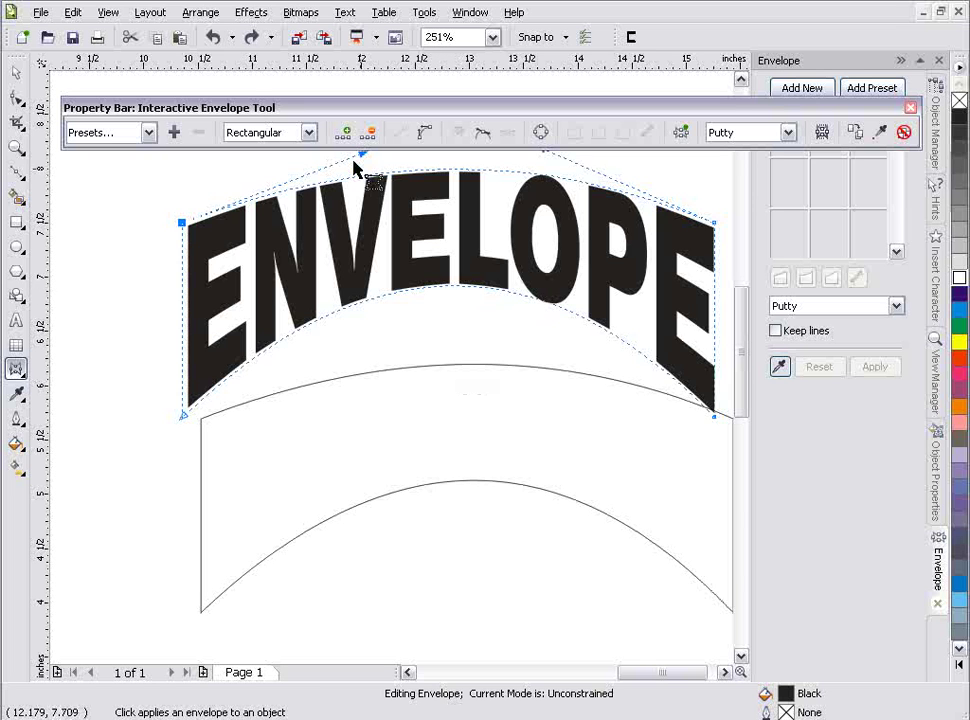
{"action": "left_click", "coordinate": [362, 302]}
{"action": "right_click", "coordinate": [362, 302]}
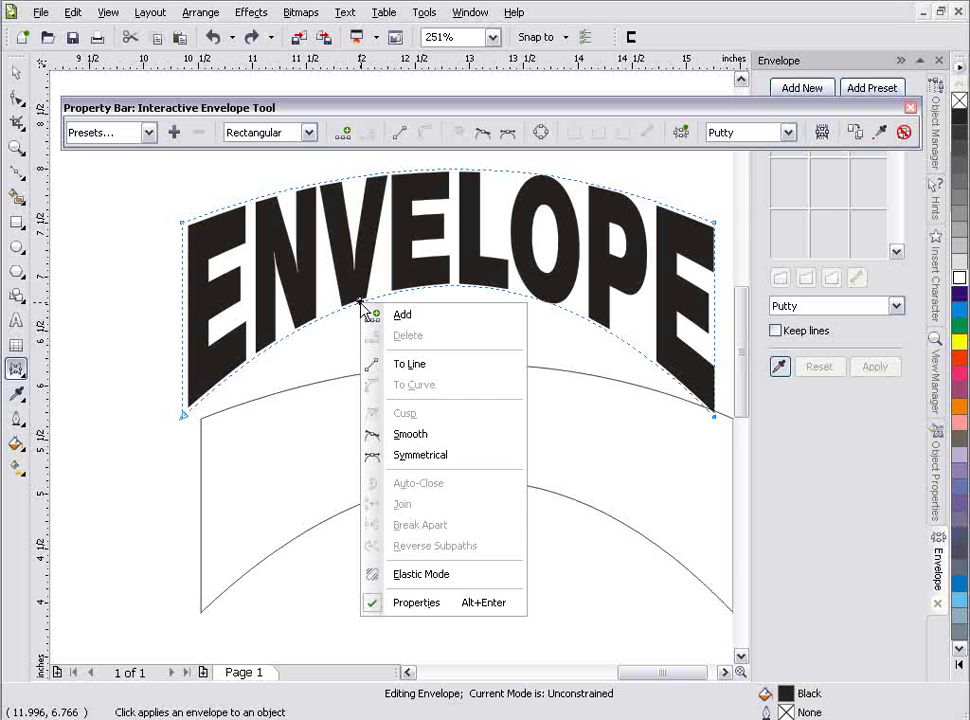
{"action": "left_click", "coordinate": [398, 366]}
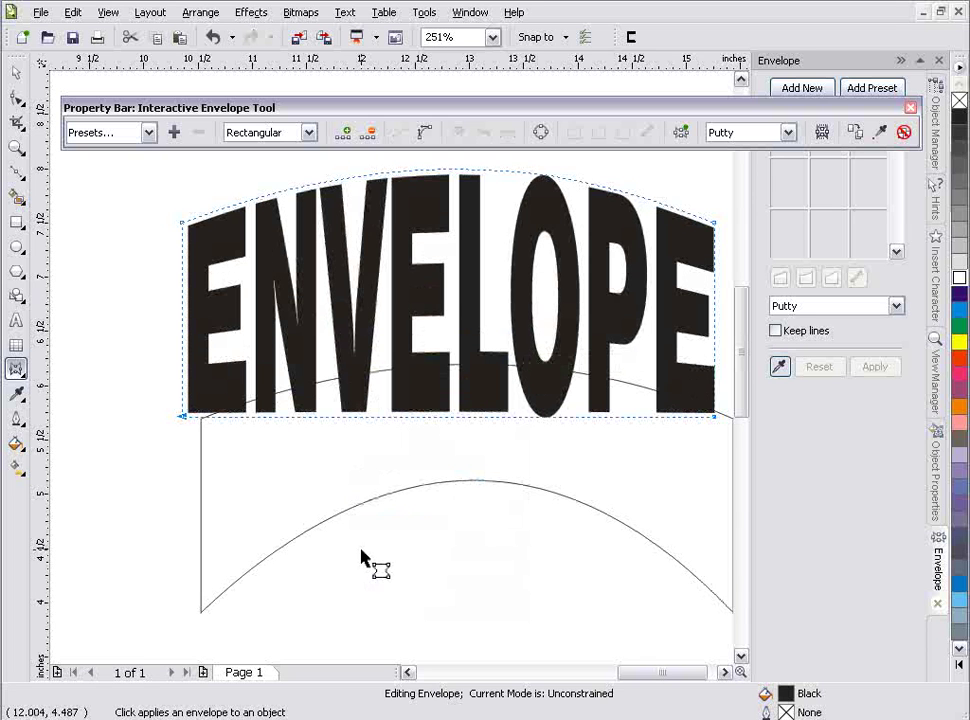
{"action": "key", "text": "ctrl+z"}
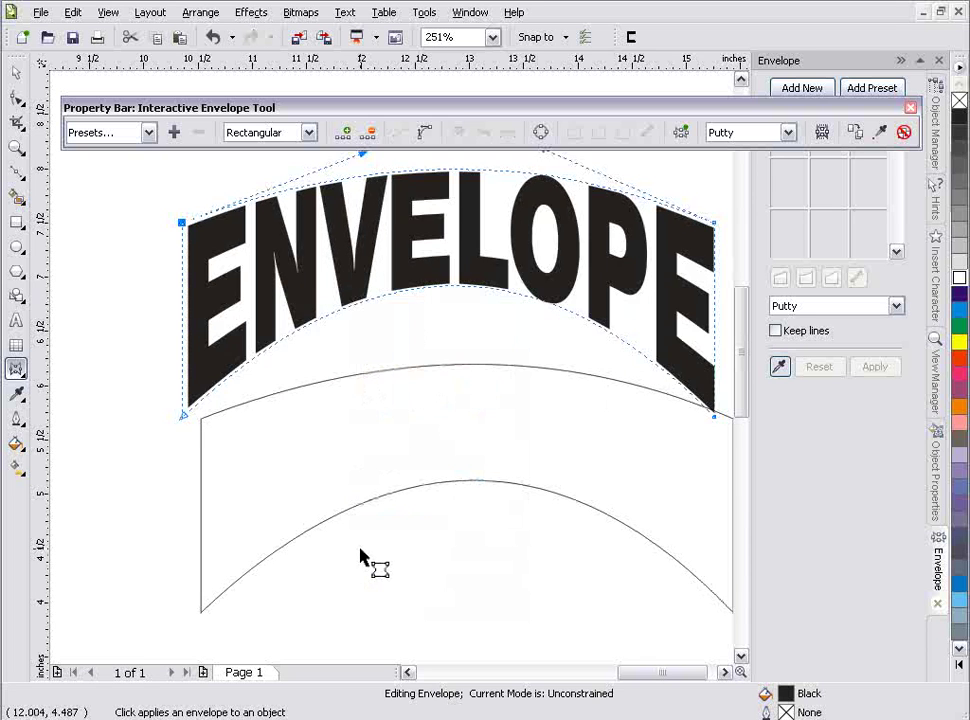
Make the bottom-middle envelope node a cusp, pull it down, and raise both its handles
{"action": "left_click", "coordinate": [452, 288]}
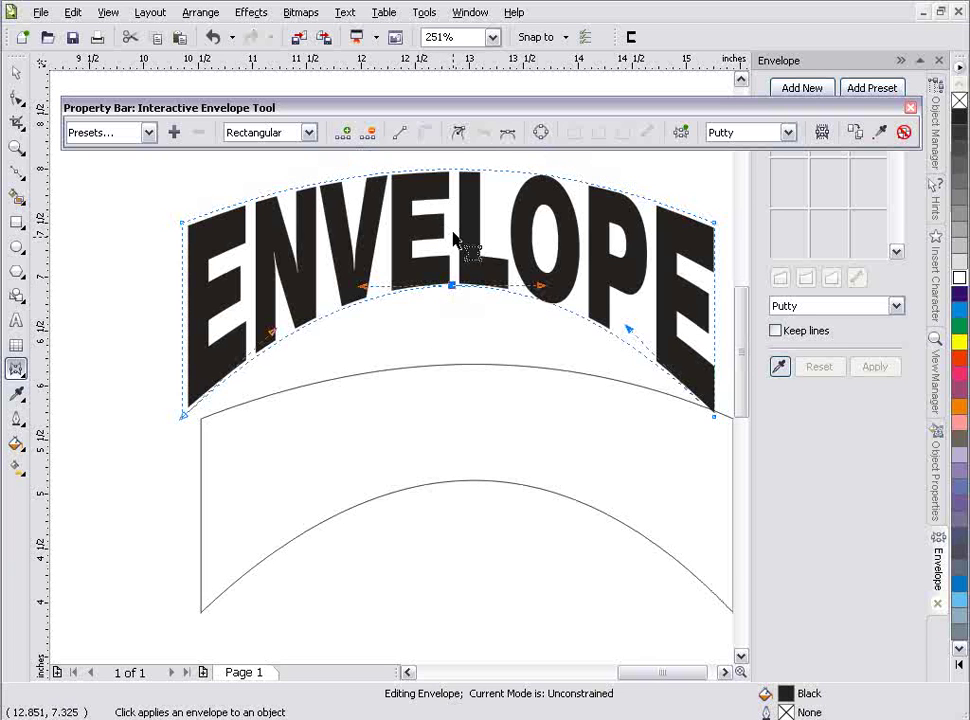
{"action": "right_click", "coordinate": [455, 290]}
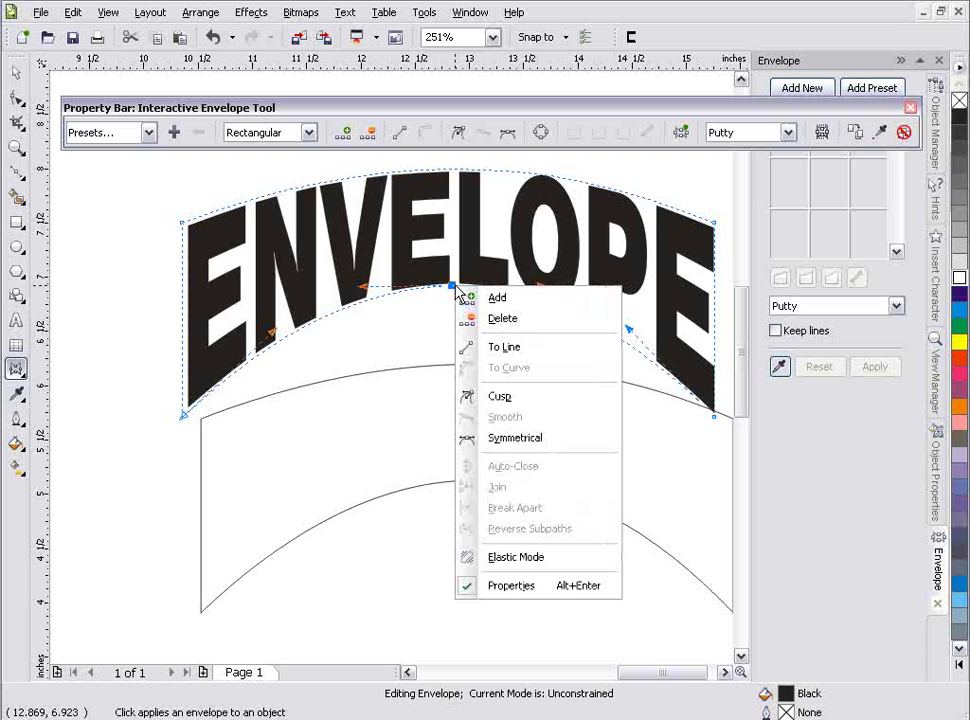
{"action": "left_click", "coordinate": [513, 396]}
{"action": "left_click_drag", "start_coordinate": [460, 294], "coordinate": [454, 326]}
{"action": "left_click_drag", "start_coordinate": [369, 323], "coordinate": [399, 249]}
{"action": "left_click_drag", "start_coordinate": [542, 324], "coordinate": [525, 234]}
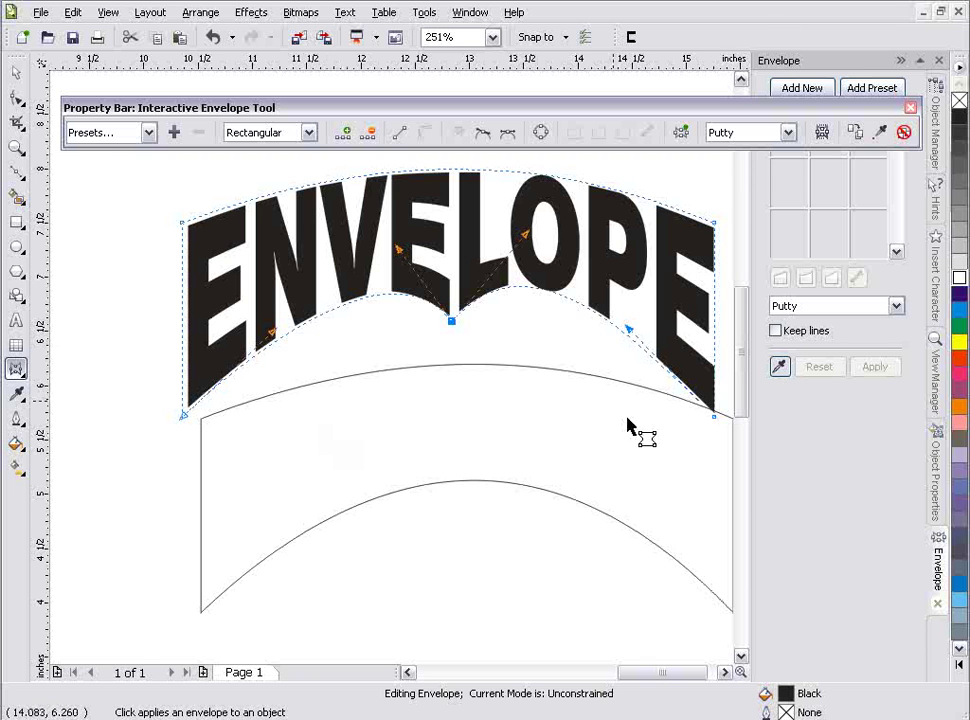
Zoom out with F3 and zoom in on the skull artwork page
{"action": "left_click", "coordinate": [16, 146]}
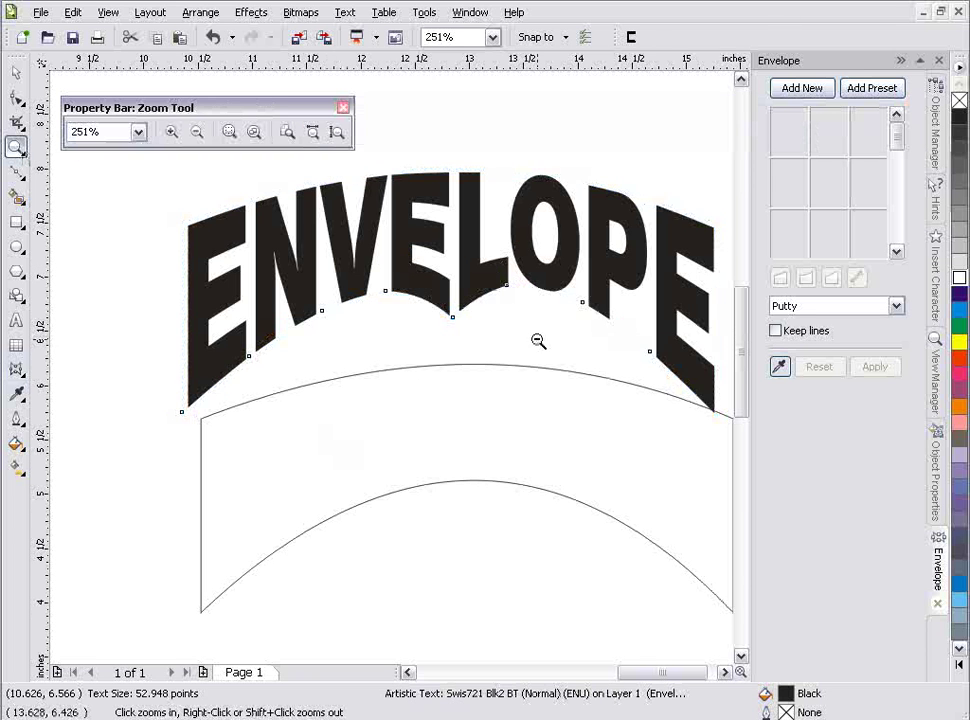
{"action": "key", "text": "F3"}
{"action": "left_click_drag", "start_coordinate": [304, 265], "coordinate": [649, 550]}
{"action": "left_click", "coordinate": [16, 72]}
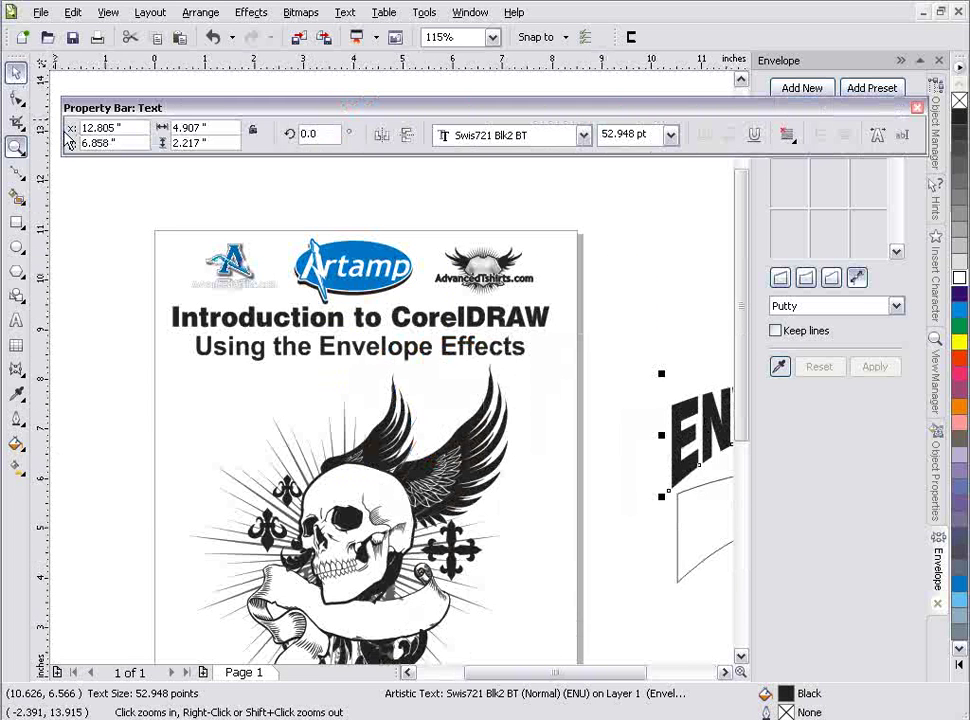
{"action": "left_click", "coordinate": [300, 420]}
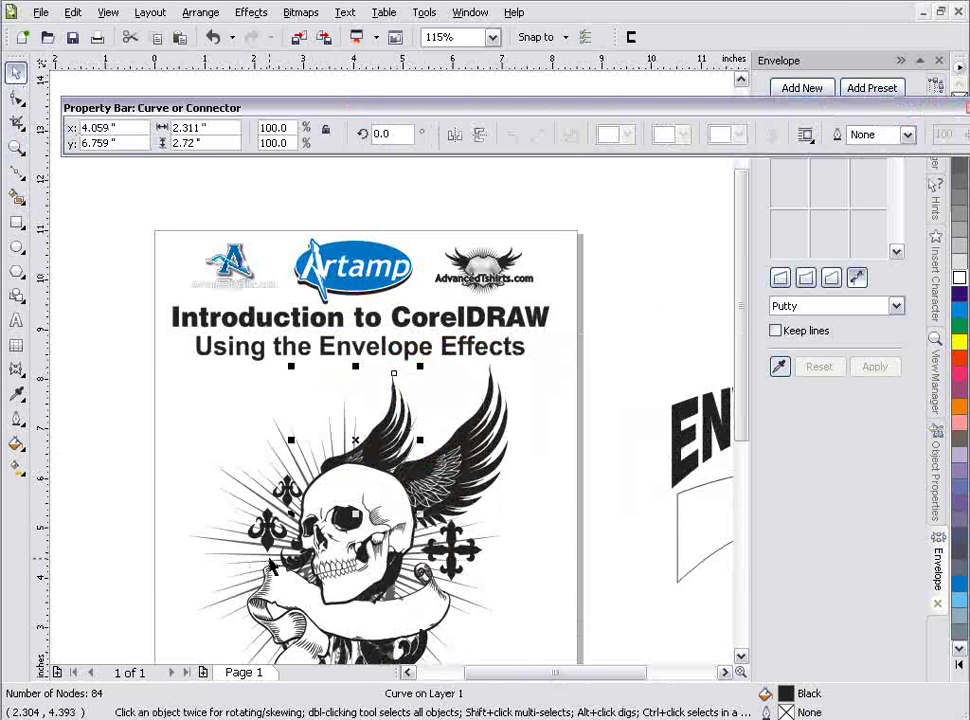
{"action": "right_click", "coordinate": [388, 457]}
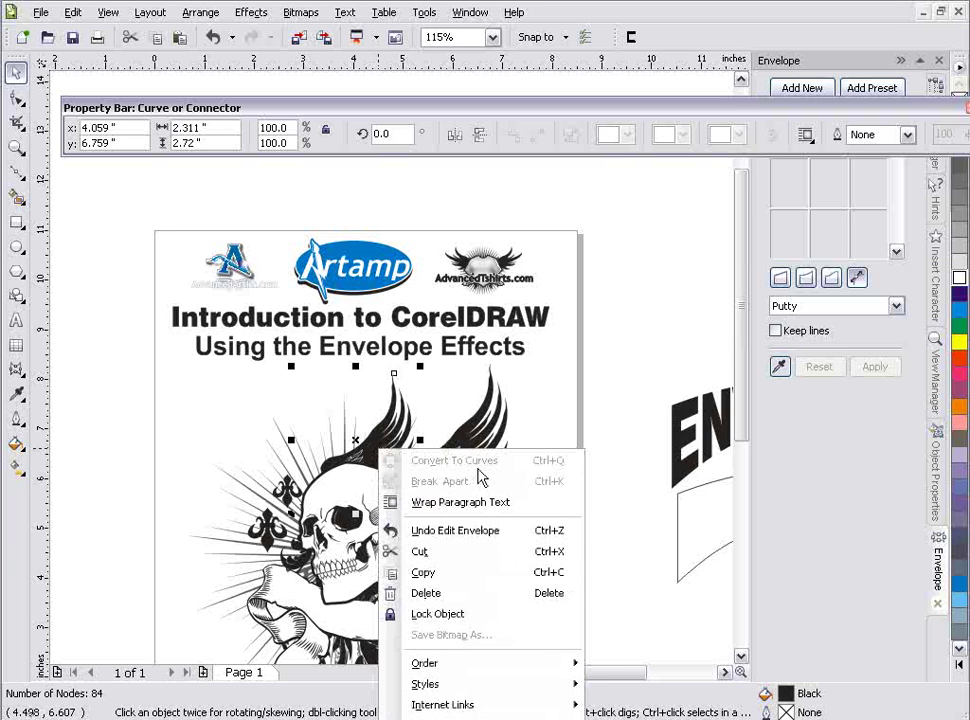
{"action": "key", "text": "Escape"}
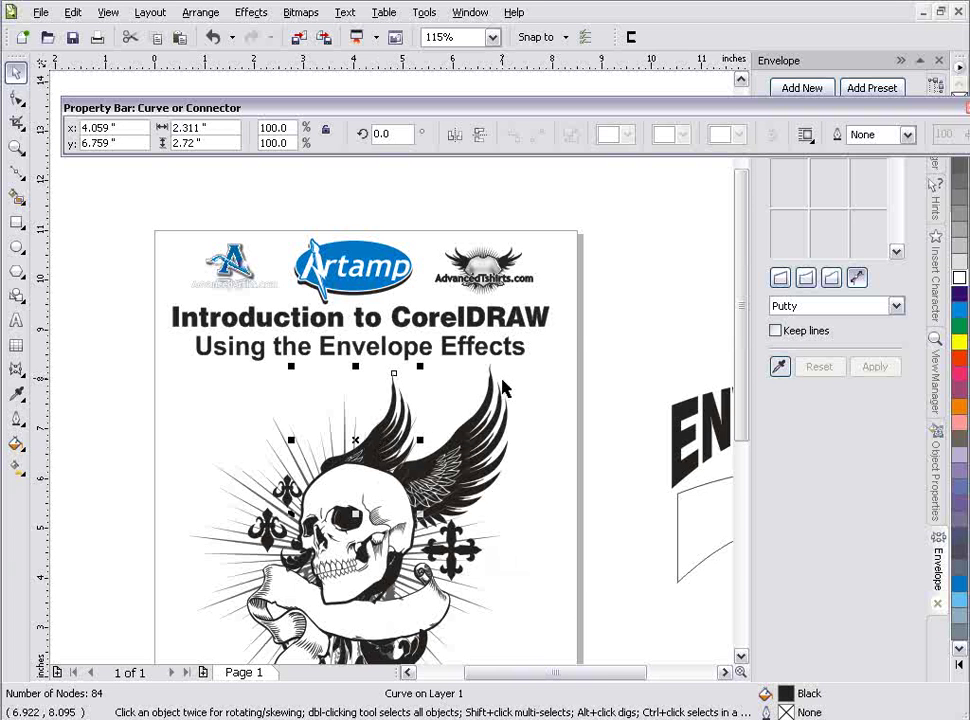
Bring the two right-wing curves To Front Of Page
{"action": "left_click", "coordinate": [450, 465]}
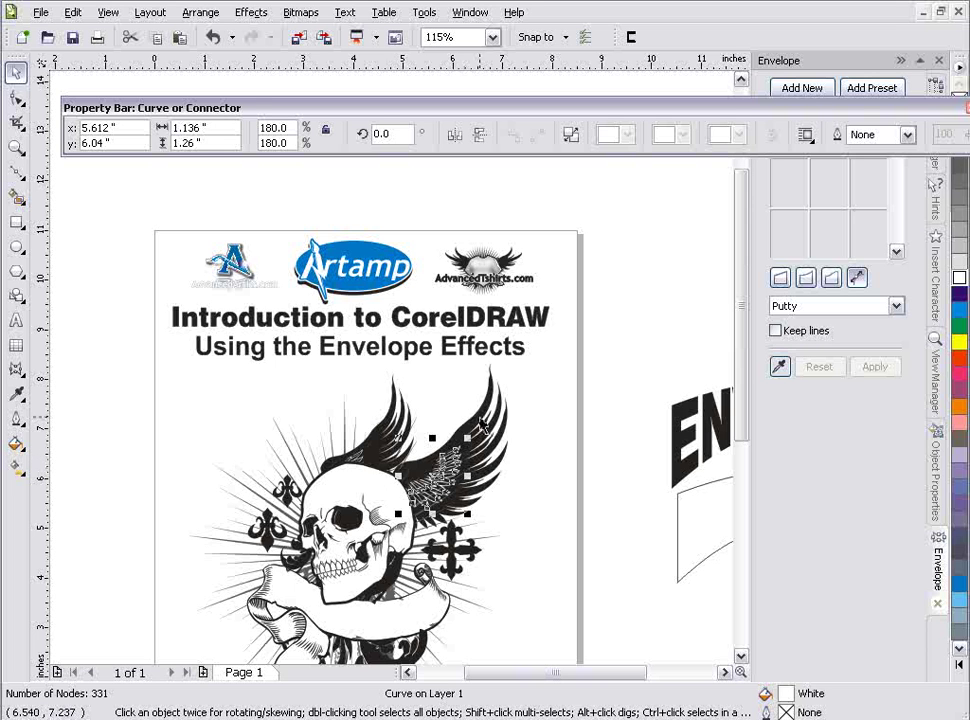
{"action": "left_click", "coordinate": [479, 418], "text": "shift"}
{"action": "right_click", "coordinate": [478, 418]}
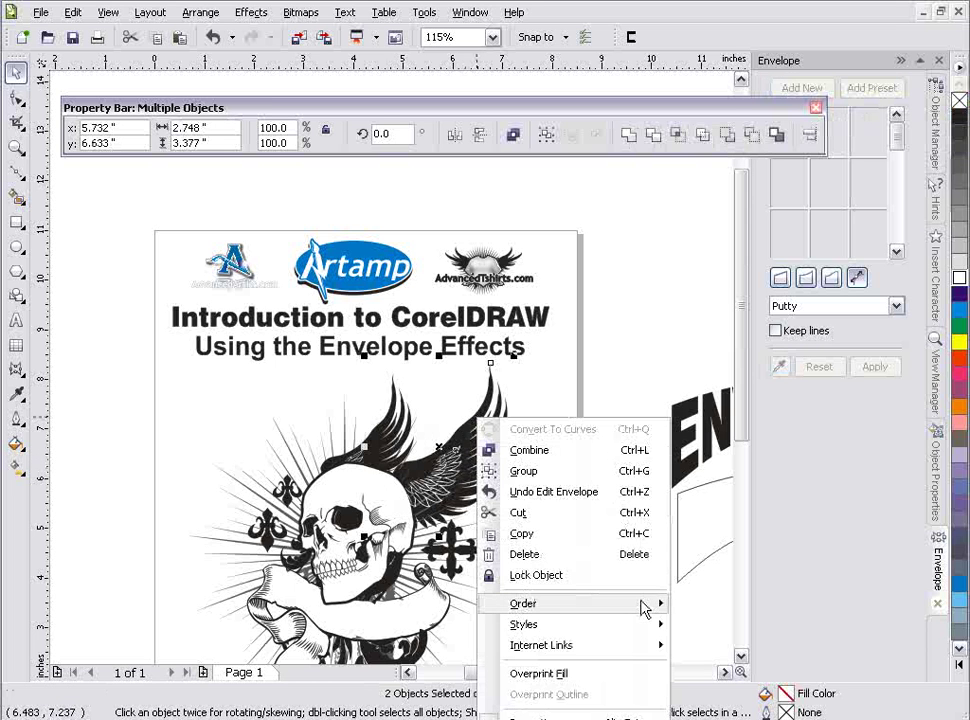
{"action": "mouse_move", "coordinate": [650, 605]}
{"action": "left_click", "coordinate": [706, 609]}
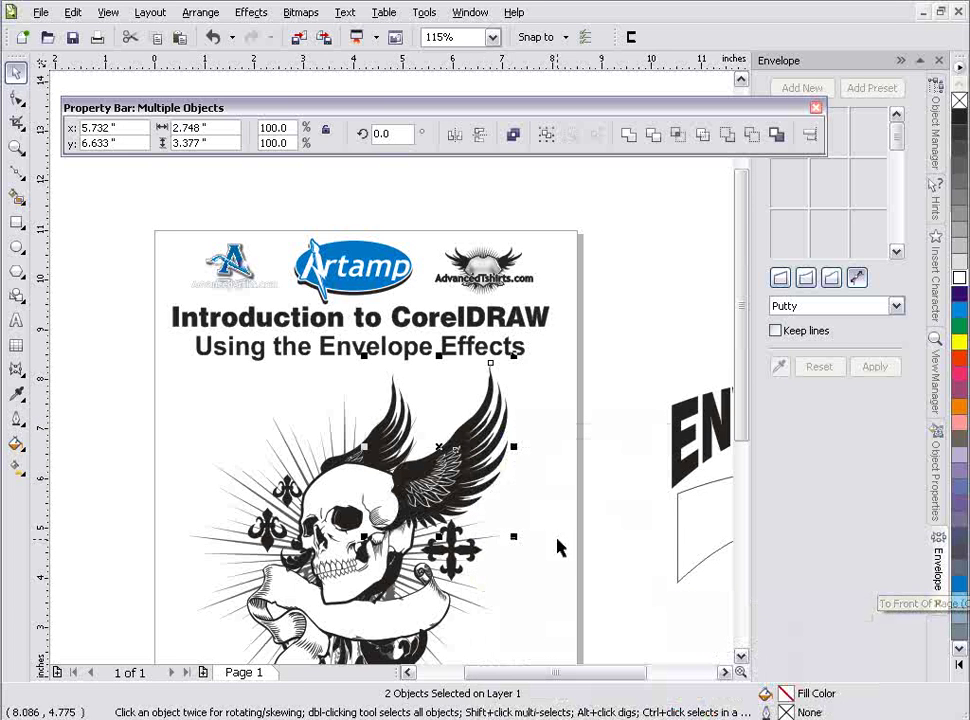
{"action": "left_click", "coordinate": [567, 444]}
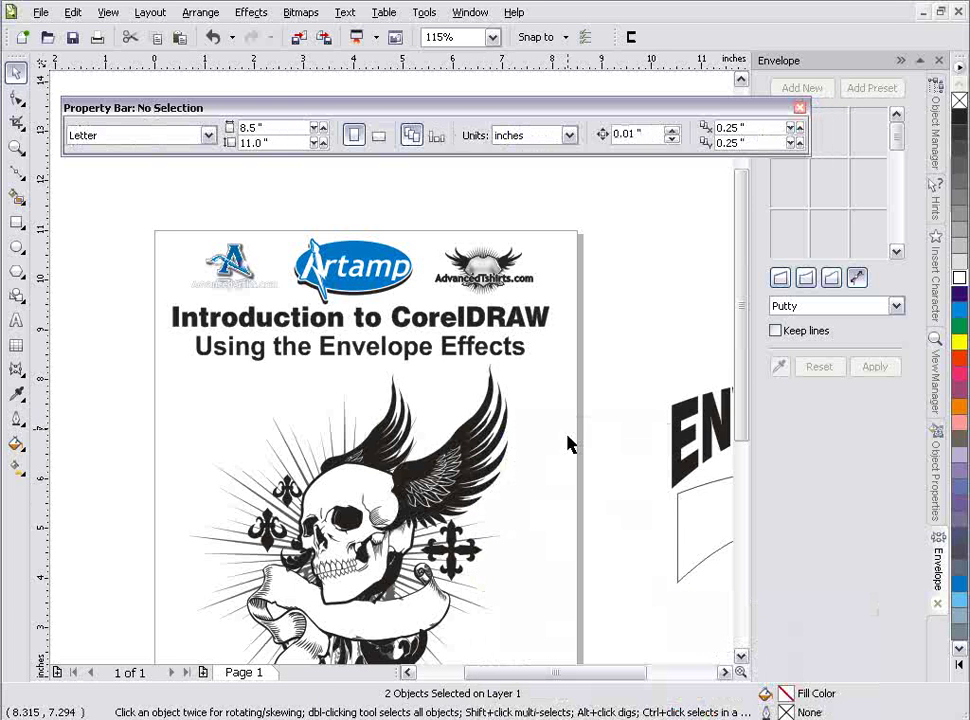
Stretch the back wing wider from its right-middle handle
{"action": "left_click", "coordinate": [381, 432]}
{"action": "left_click_drag", "start_coordinate": [420, 440], "coordinate": [446, 439]}
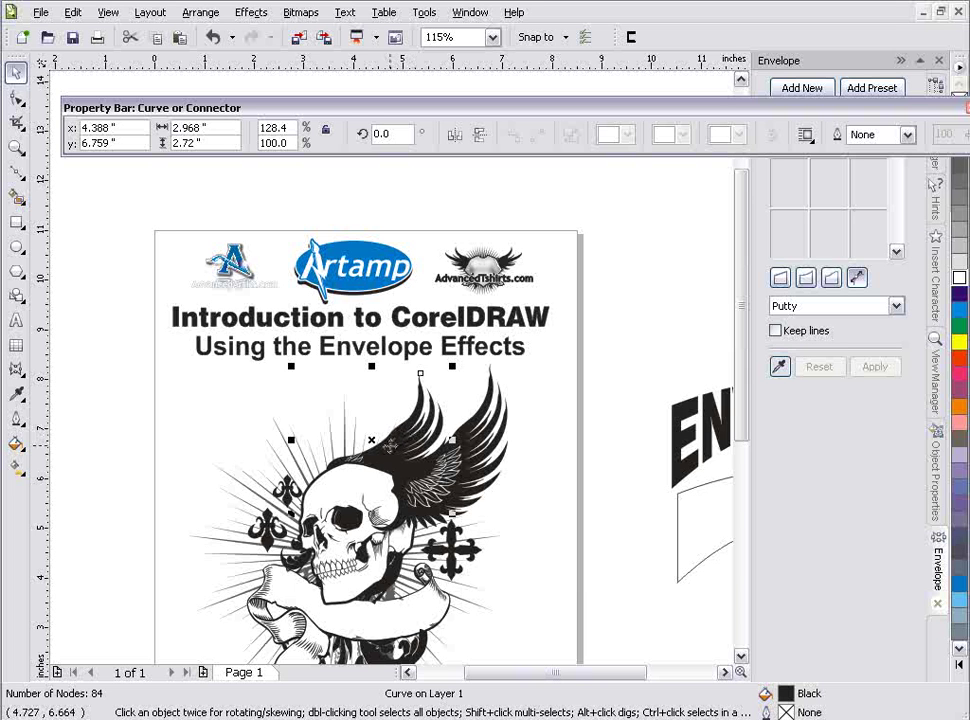
{"action": "mouse_move", "coordinate": [452, 442]}
{"action": "left_mouse_down"}
{"action": "mouse_move", "coordinate": [395, 450]}
{"action": "mouse_move", "coordinate": [461, 452]}
{"action": "left_mouse_up"}
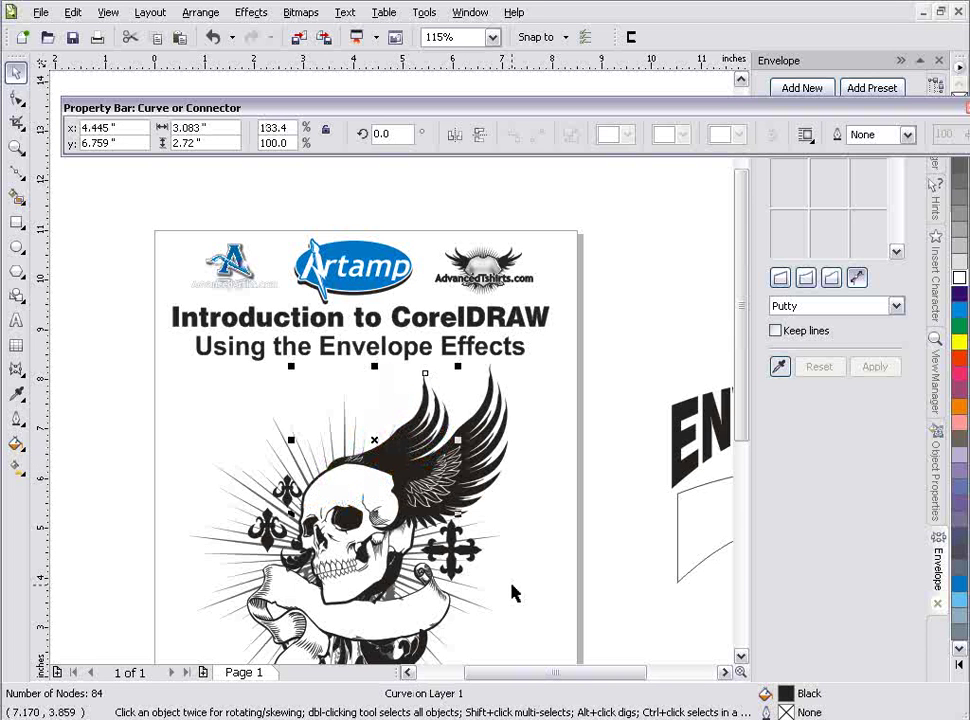
Pull the wing envelope's top-right, bottom-right and right-middle nodes inward
{"action": "left_click", "coordinate": [17, 368]}
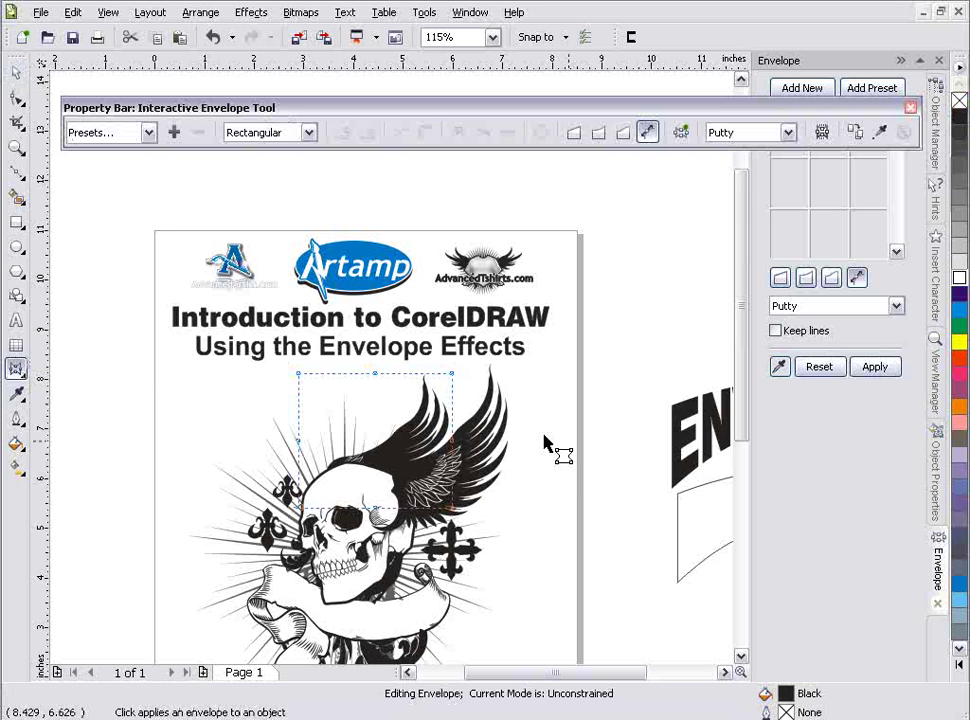
{"action": "left_click_drag", "start_coordinate": [451, 375], "coordinate": [350, 375]}
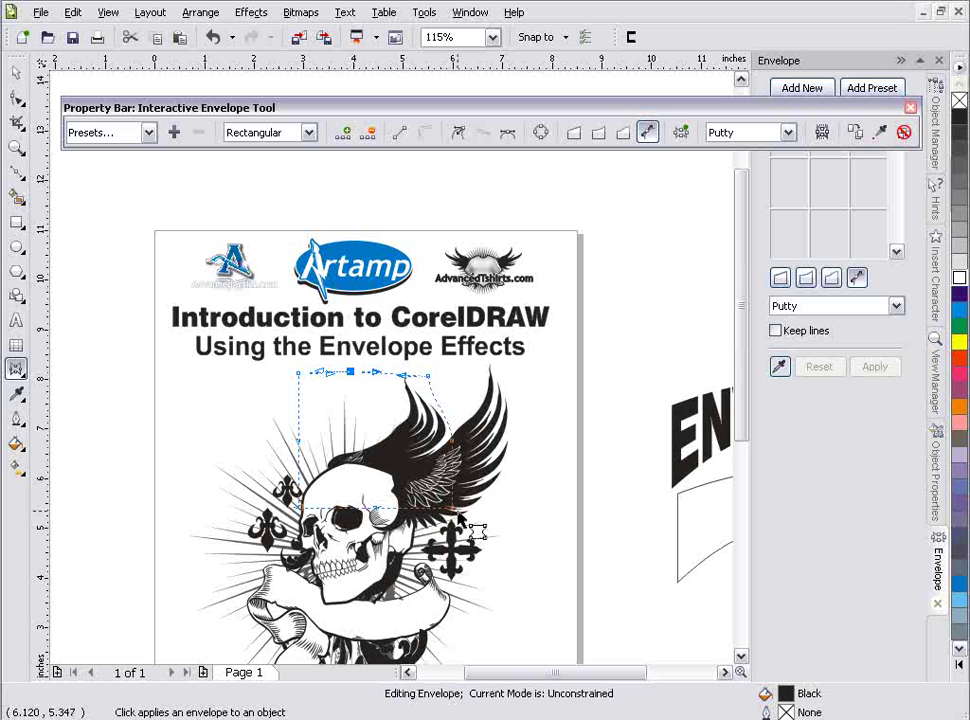
{"action": "left_click_drag", "start_coordinate": [458, 518], "coordinate": [426, 513]}
{"action": "left_click_drag", "start_coordinate": [453, 444], "coordinate": [422, 446]}
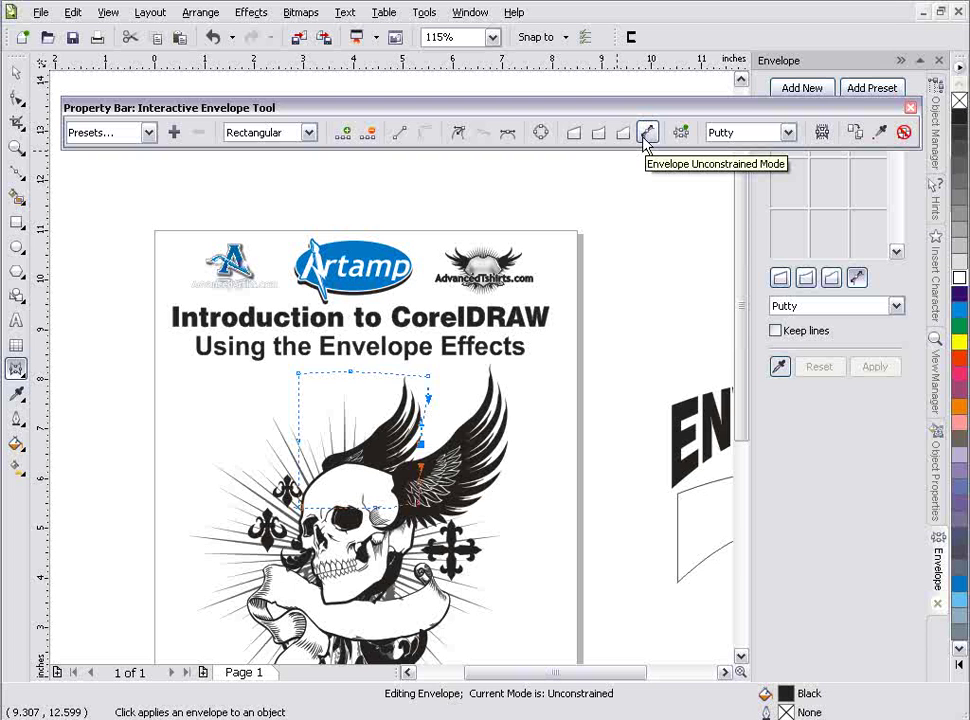
{"action": "left_click", "coordinate": [17, 73]}
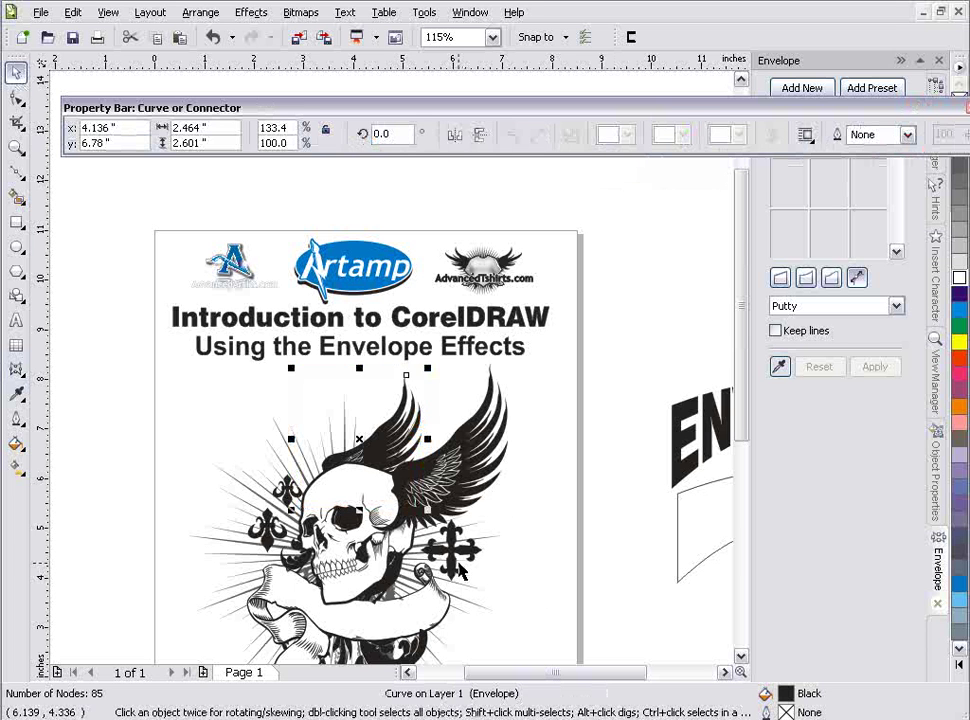
Move the small fleur cross off the page to the left and zoom in closely on it
{"action": "left_click", "coordinate": [452, 555]}
{"action": "left_click_drag", "start_coordinate": [452, 560], "coordinate": [109, 320]}
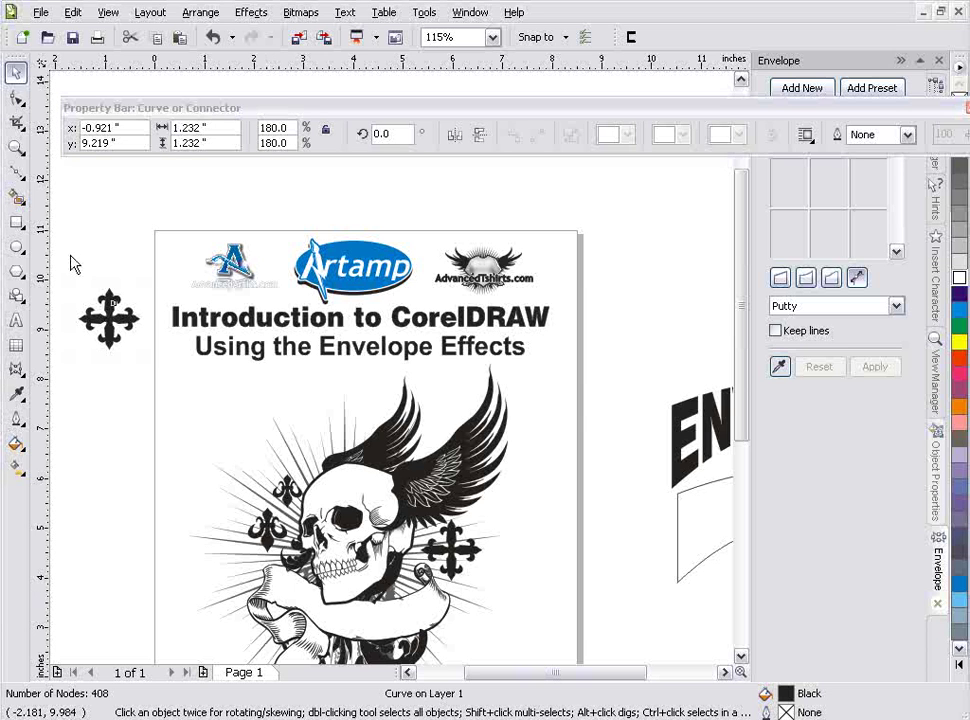
{"action": "left_click", "coordinate": [20, 152]}
{"action": "left_click", "coordinate": [40, 157]}
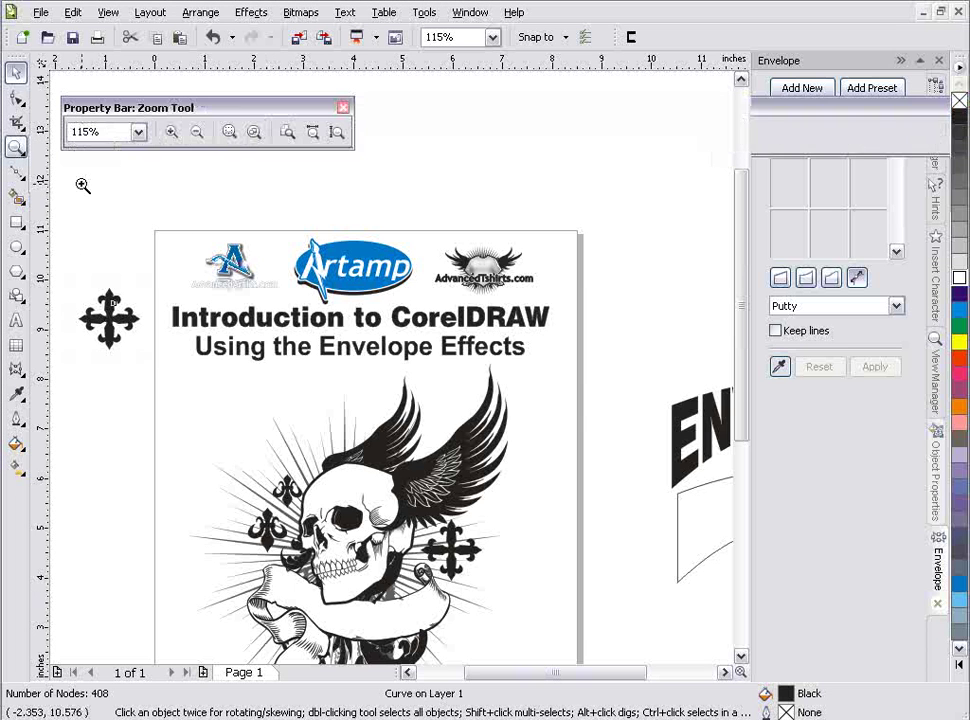
{"action": "left_click_drag", "start_coordinate": [230, 219], "coordinate": [89, 380]}
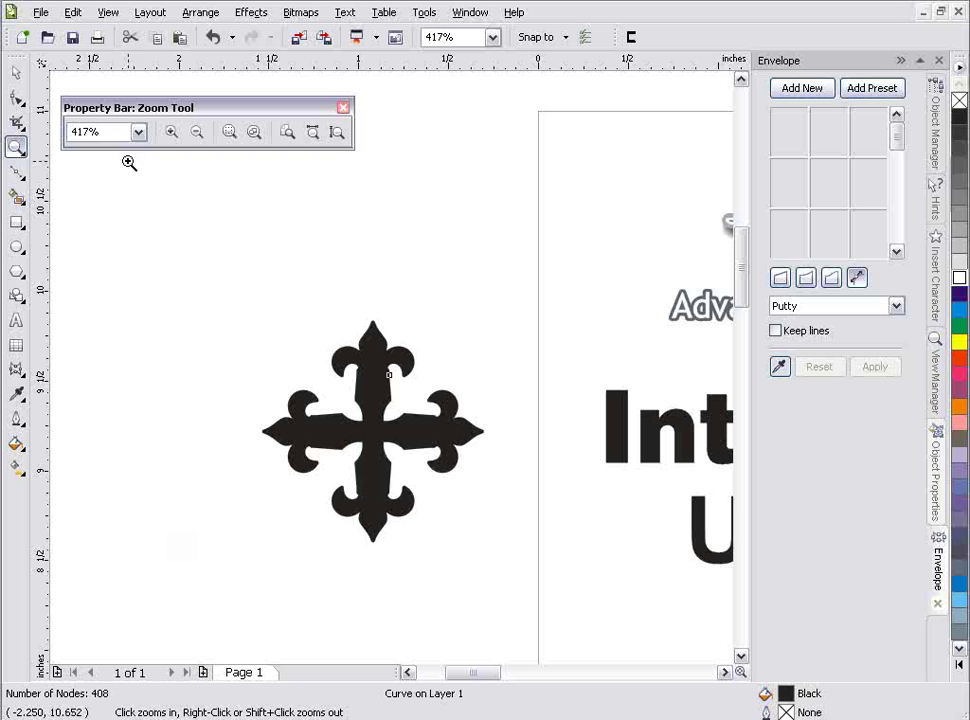
Put an envelope on the cross, test two corner distortions, and undo both
{"action": "left_click", "coordinate": [17, 369]}
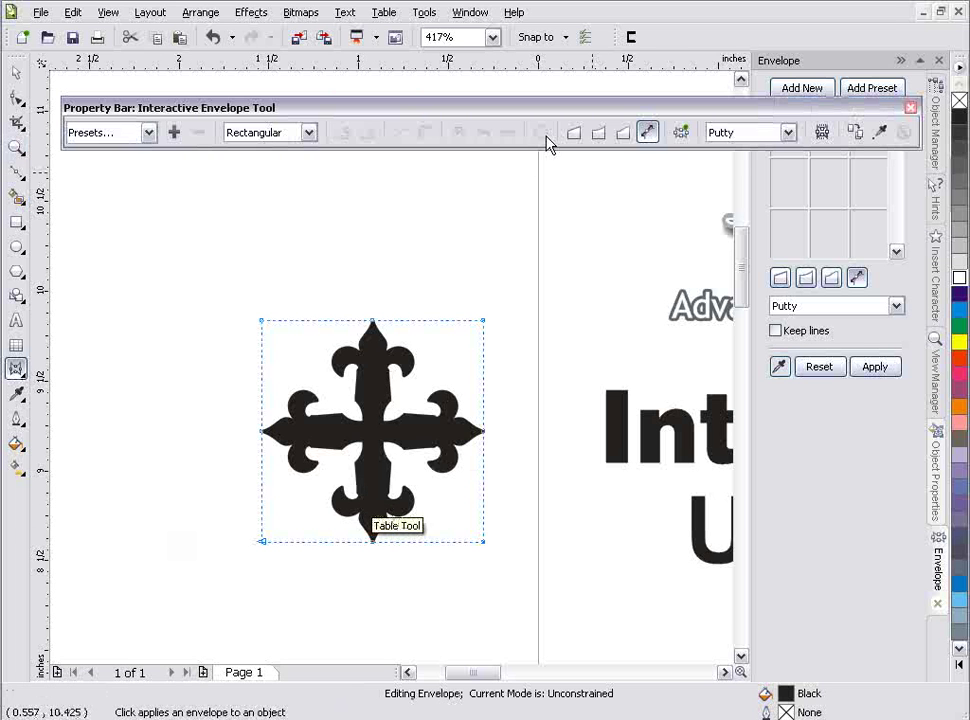
{"action": "left_click_drag", "start_coordinate": [485, 547], "coordinate": [557, 591]}
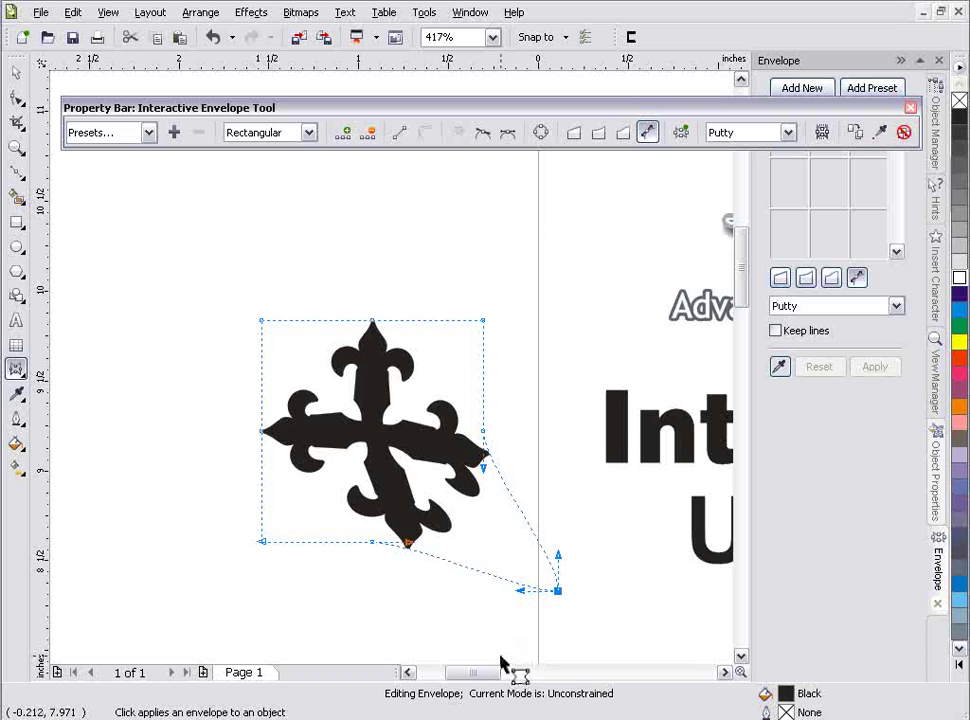
{"action": "key", "text": "ctrl+z"}
{"action": "left_click_drag", "start_coordinate": [483, 543], "coordinate": [556, 541]}
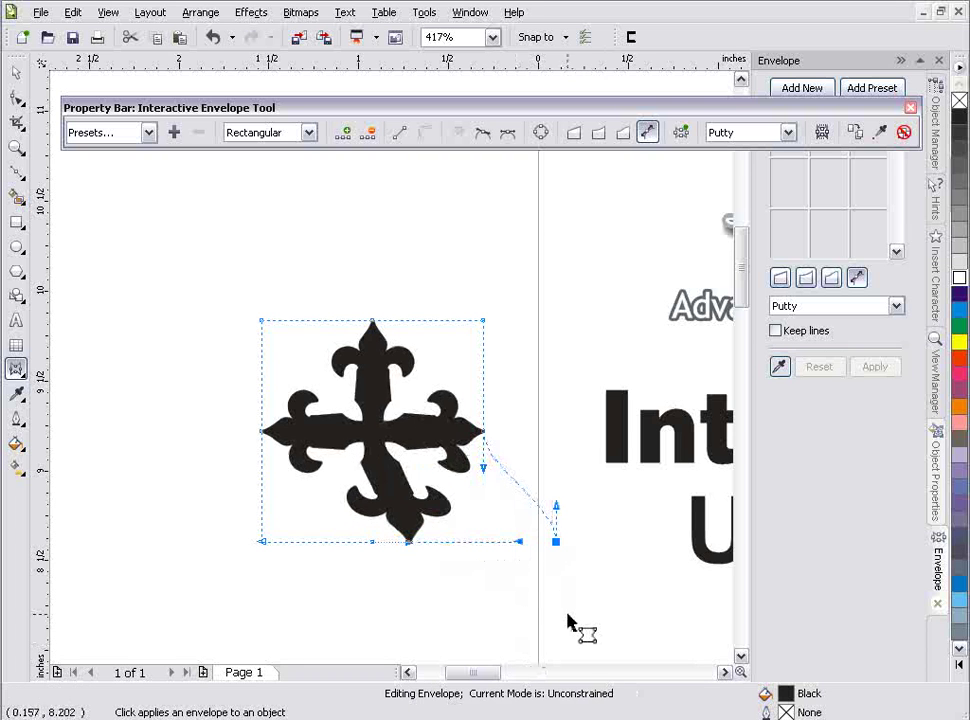
{"action": "key", "text": "ctrl+z"}
{"action": "key", "text": "ctrl+z"}
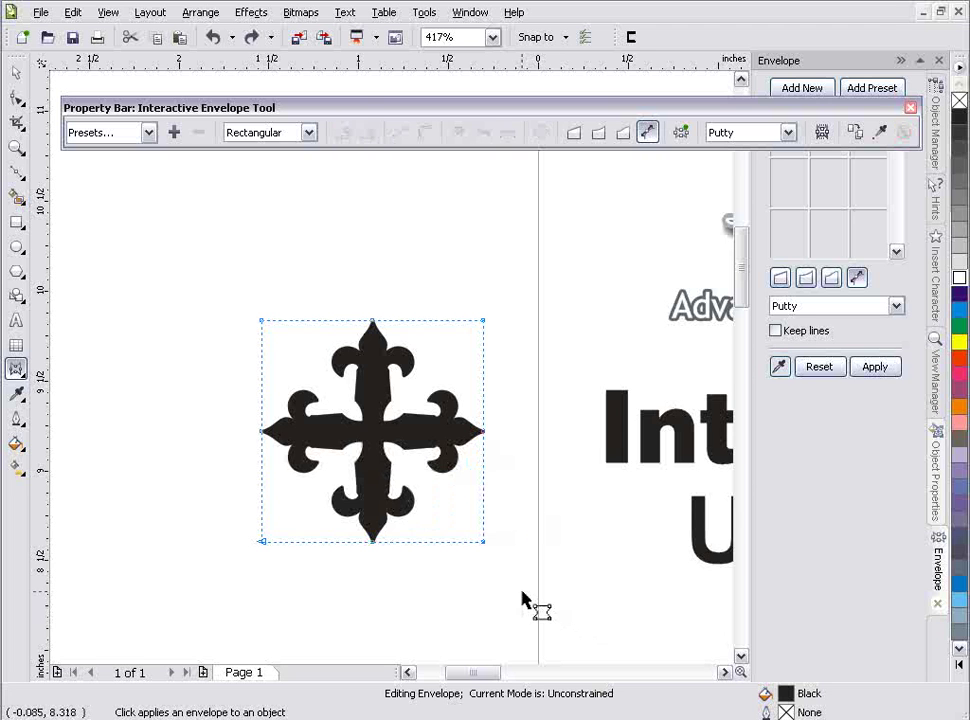
Try a free-form envelope drag on the cross, then reset the envelope to a rectangle
{"action": "left_click", "coordinate": [598, 132]}
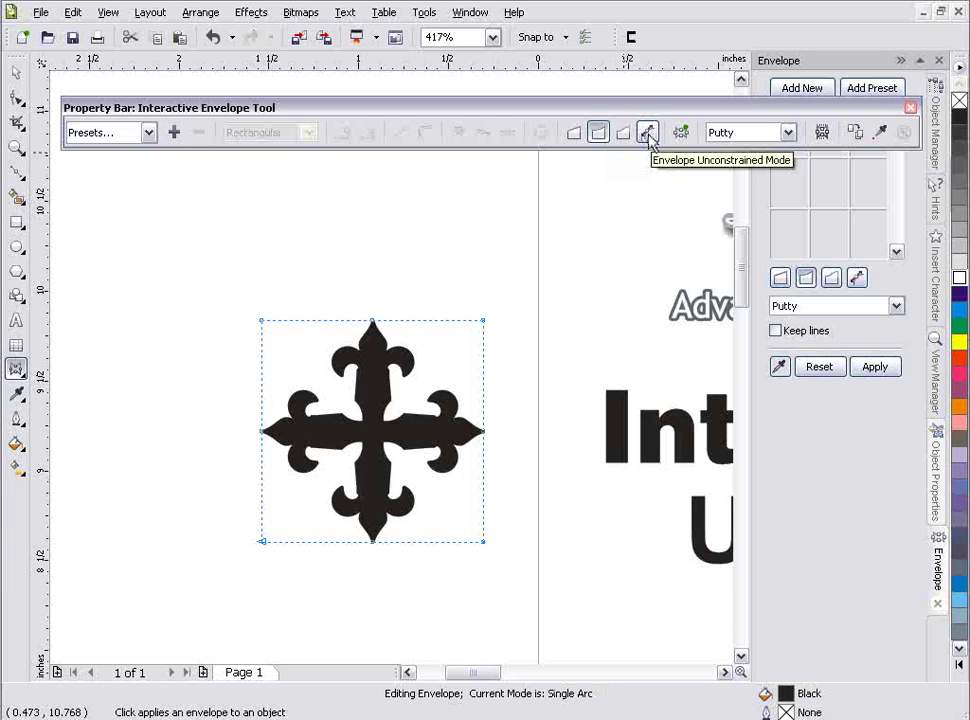
{"action": "left_click", "coordinate": [648, 133]}
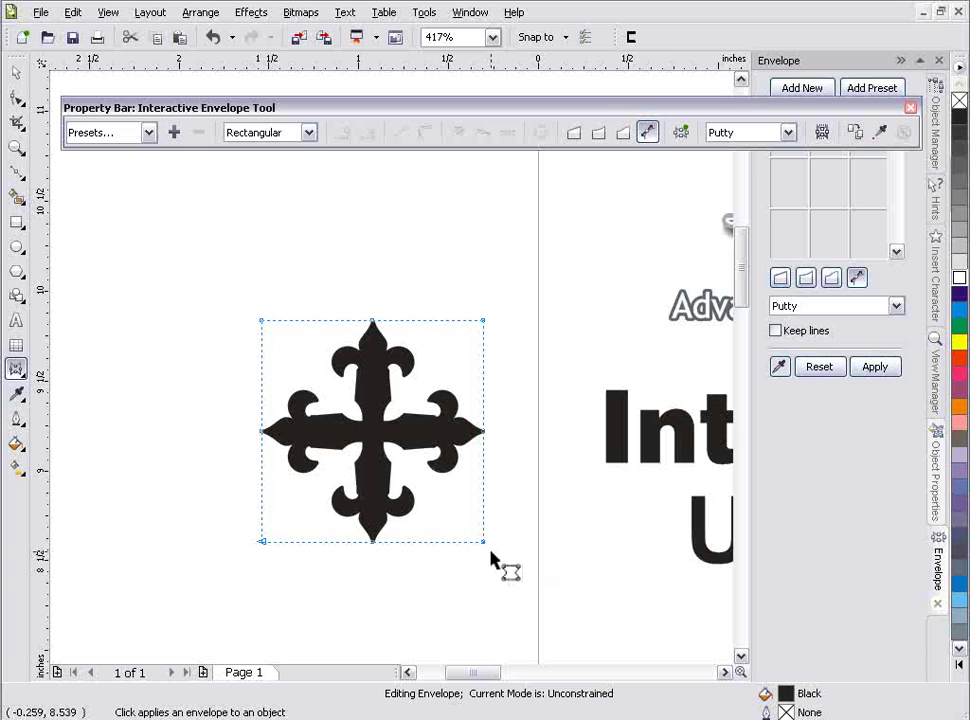
{"action": "left_click_drag", "start_coordinate": [483, 543], "coordinate": [533, 545]}
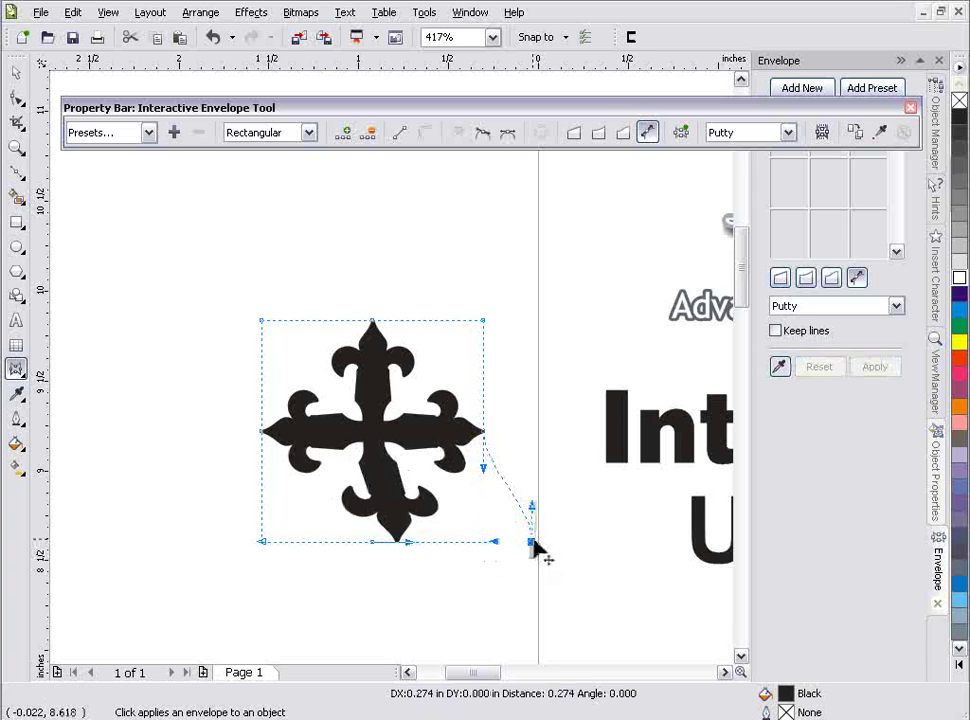
{"action": "left_click", "coordinate": [647, 134]}
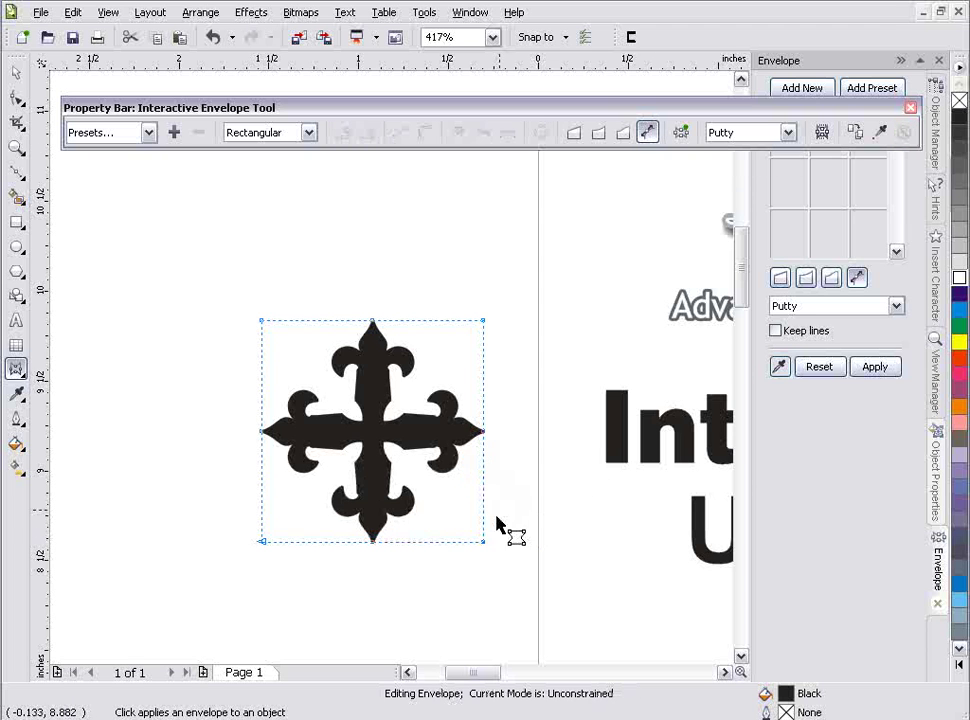
Bend the cross's right side into a single wide arc and drop a copy to its left
{"action": "left_click", "coordinate": [597, 136]}
{"action": "left_click_drag", "start_coordinate": [492, 558], "coordinate": [601, 541]}
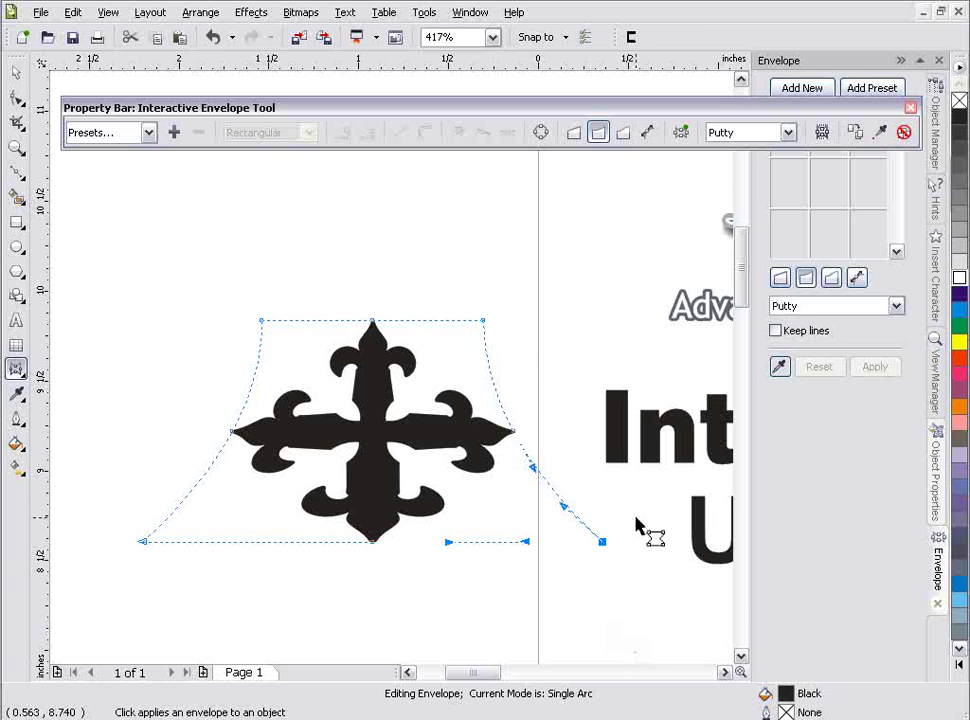
{"action": "left_click_drag", "start_coordinate": [604, 550], "coordinate": [530, 712]}
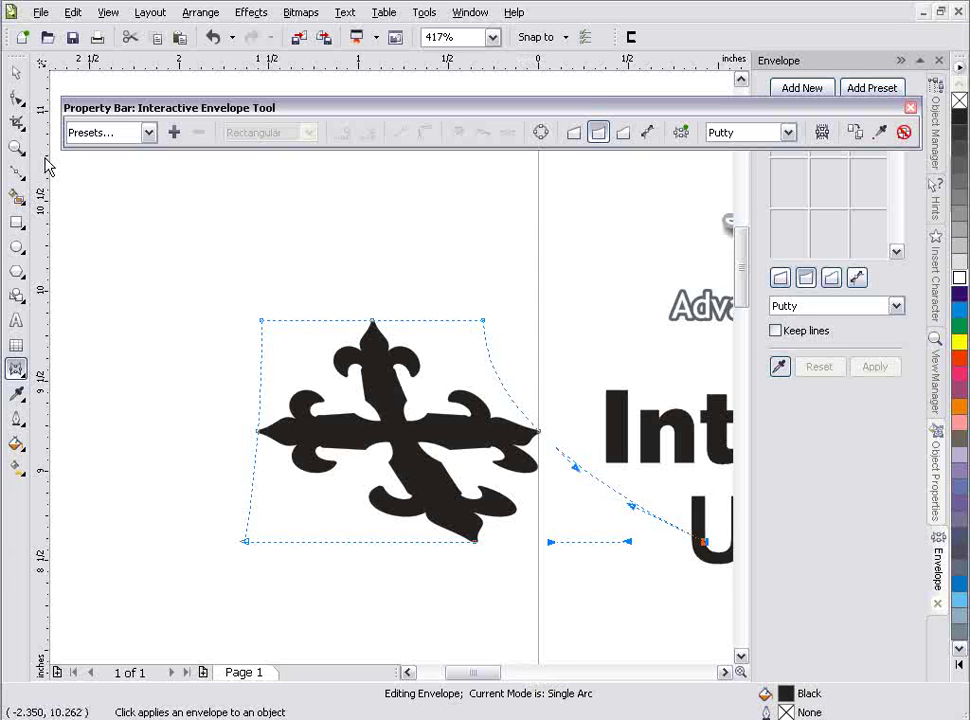
{"action": "left_click", "coordinate": [16, 72]}
{"action": "left_click_drag", "start_coordinate": [446, 503], "coordinate": [186, 500]}
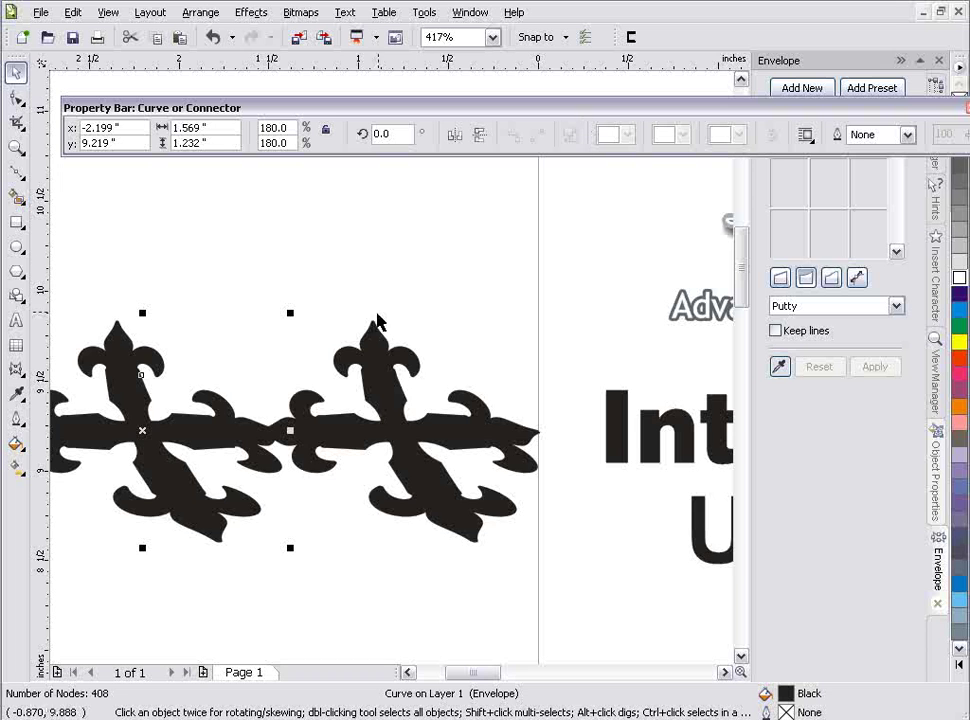
Mirror the left copy horizontally, nudge it left, and stretch its right arm with a straight-line envelope
{"action": "left_click", "coordinate": [455, 136]}
{"action": "left_click_drag", "start_coordinate": [205, 425], "coordinate": [155, 425]}
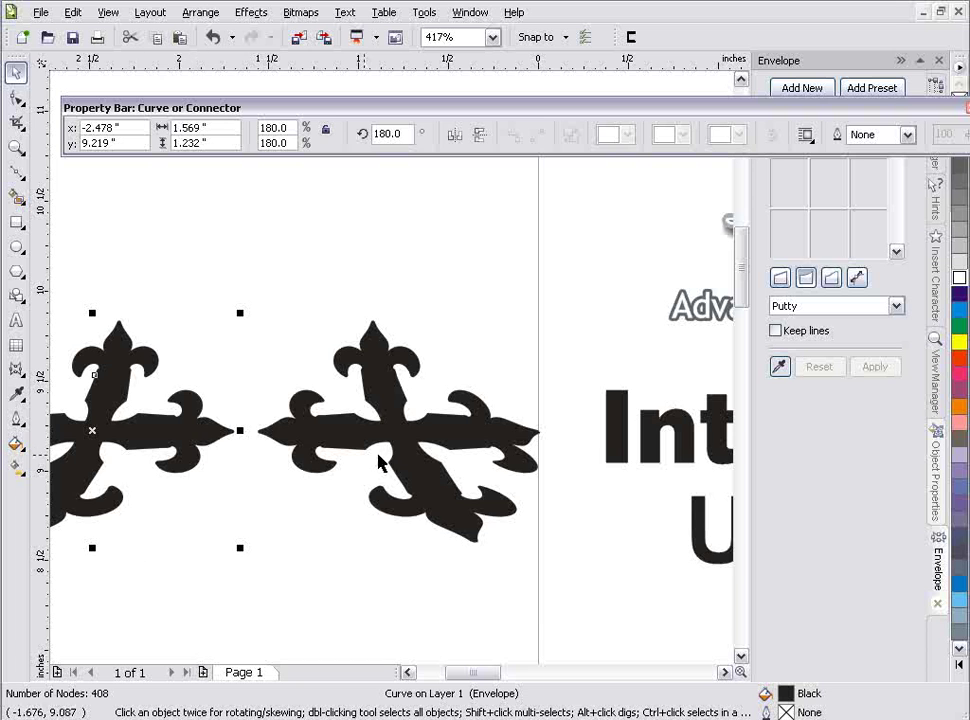
{"action": "left_click", "coordinate": [16, 368]}
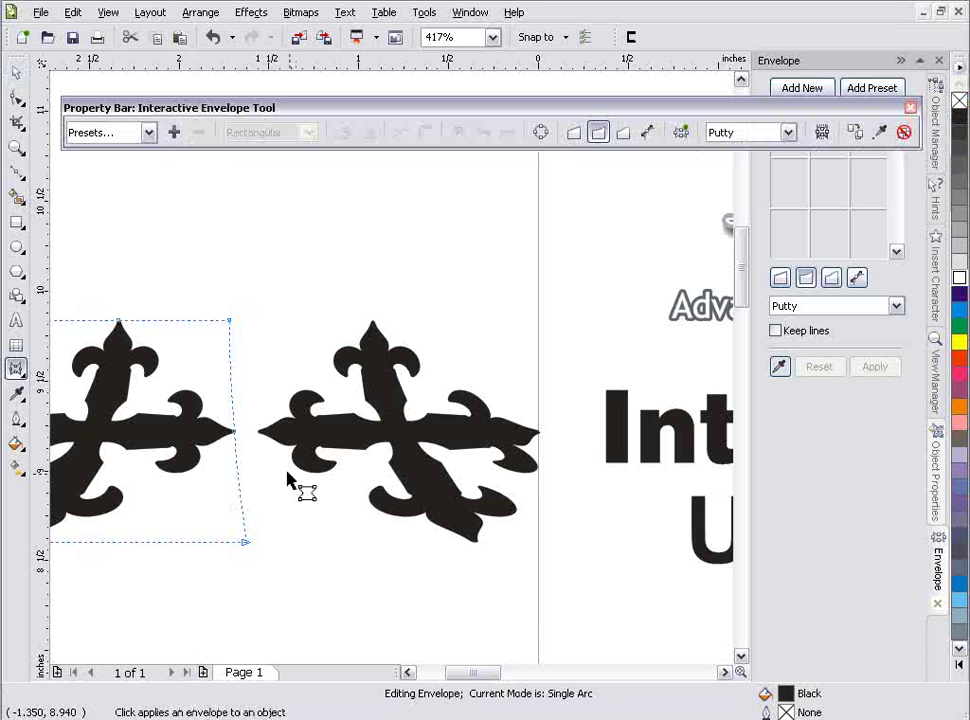
{"action": "left_click_drag", "start_coordinate": [234, 433], "coordinate": [282, 432]}
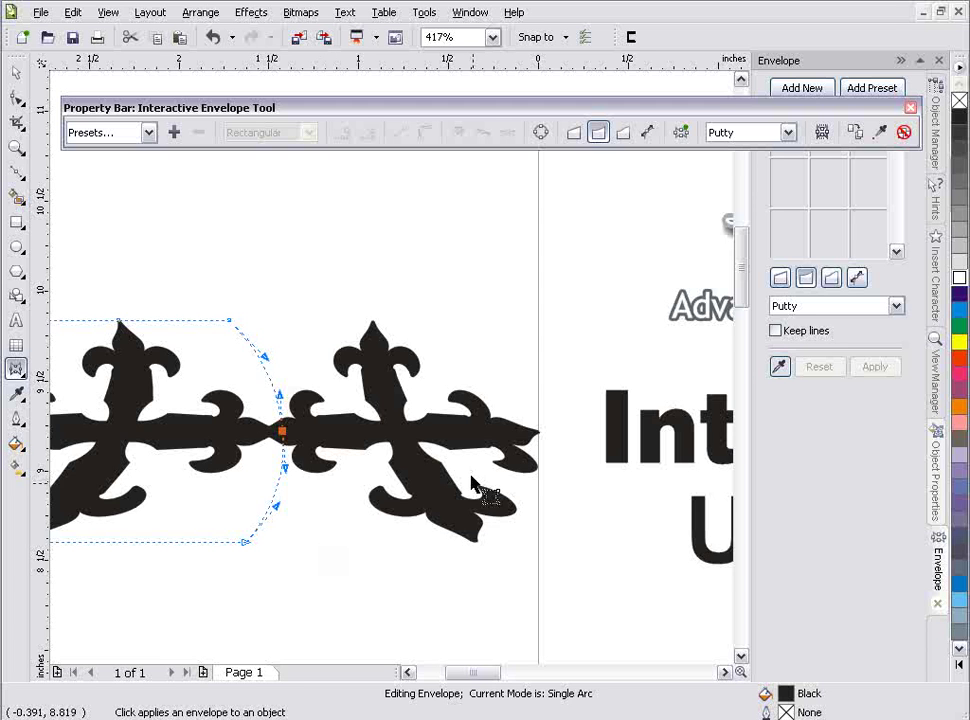
{"action": "key", "text": "ctrl+z"}
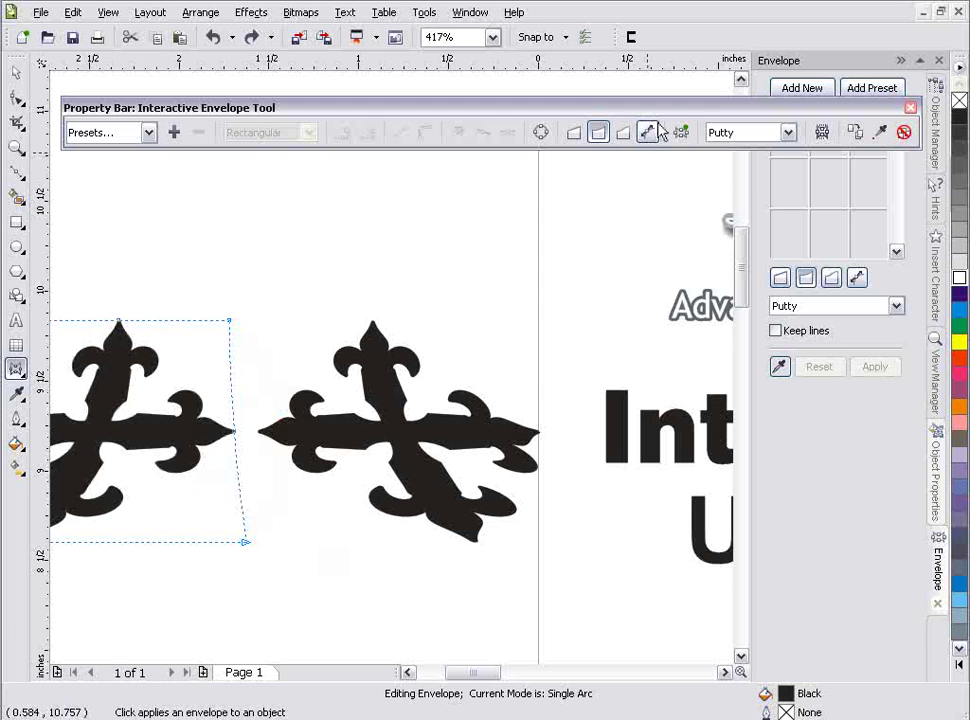
{"action": "left_click", "coordinate": [647, 132]}
{"action": "left_click", "coordinate": [575, 133]}
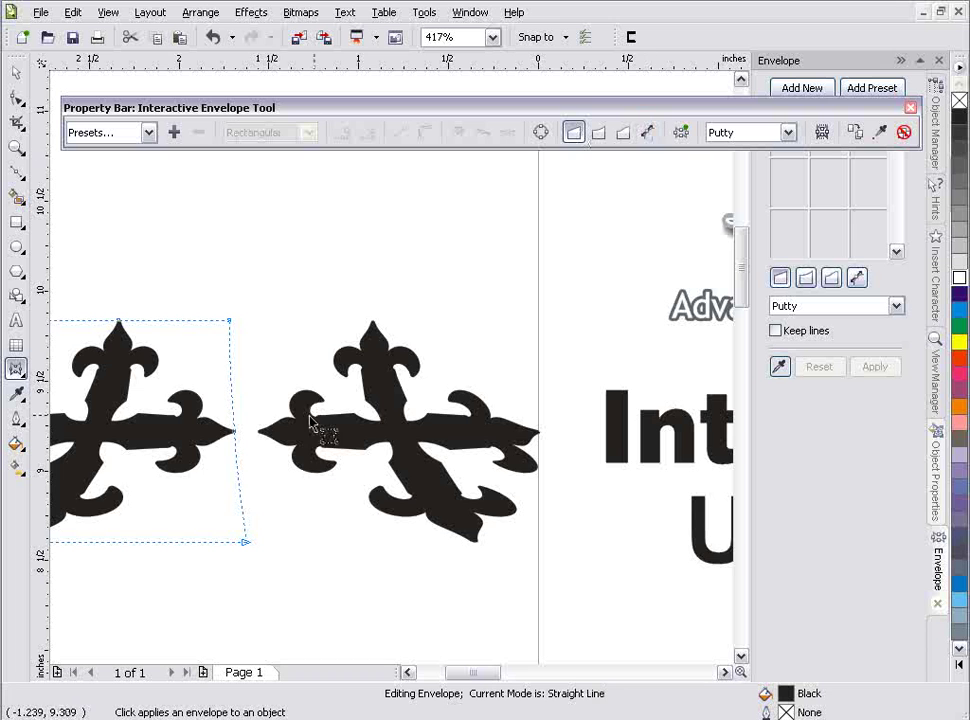
{"action": "left_click_drag", "start_coordinate": [234, 432], "coordinate": [293, 431]}
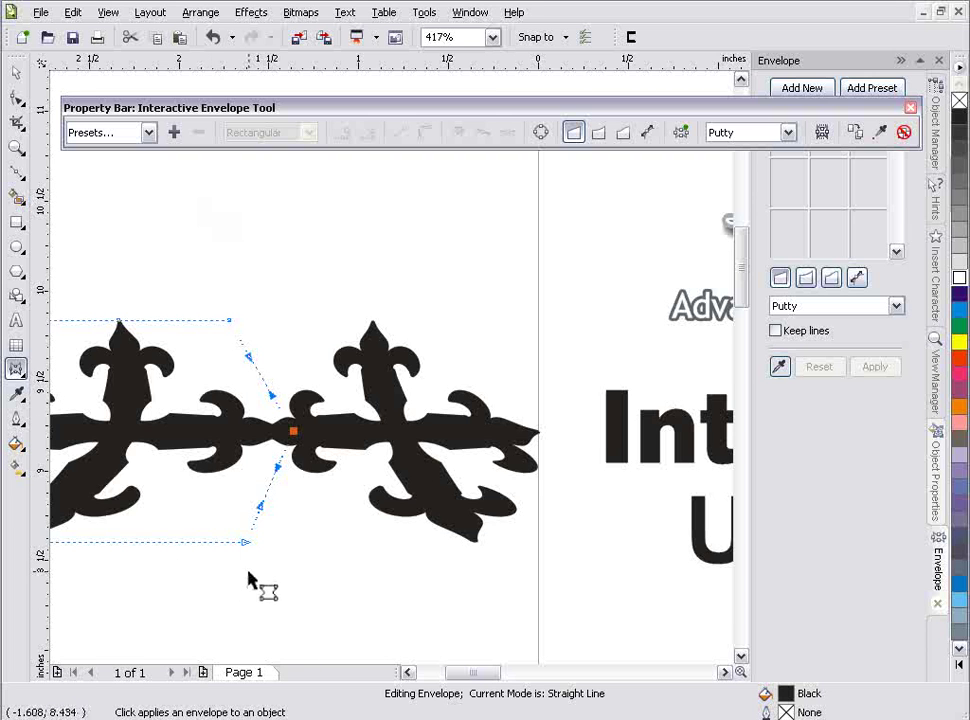
Zoom out to view the whole page design
{"action": "left_click", "coordinate": [16, 146]}
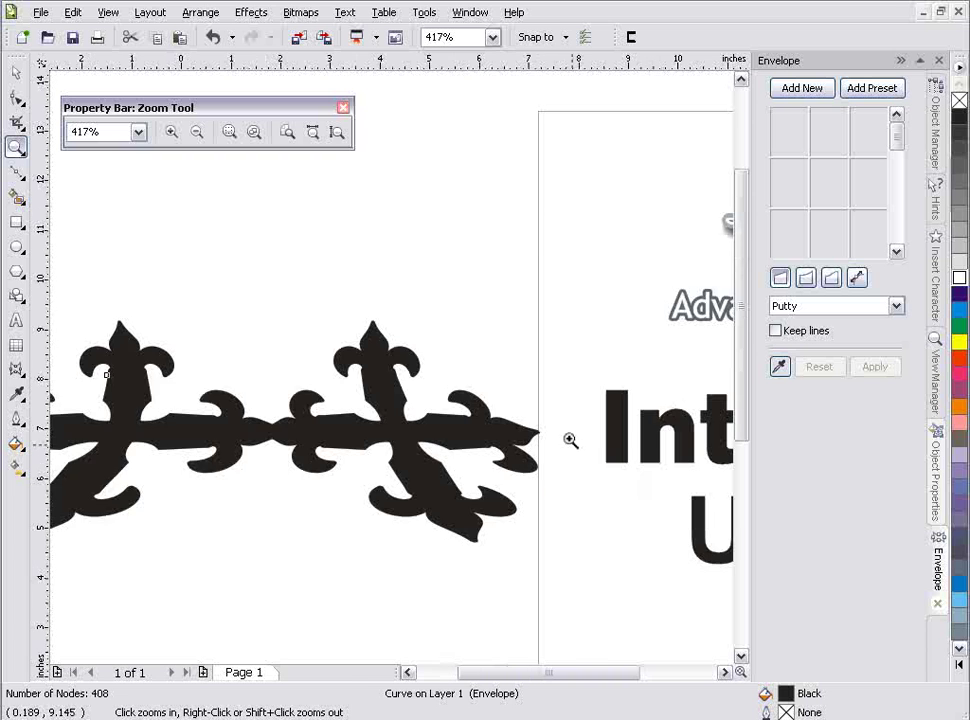
{"action": "right_click", "coordinate": [491, 464]}
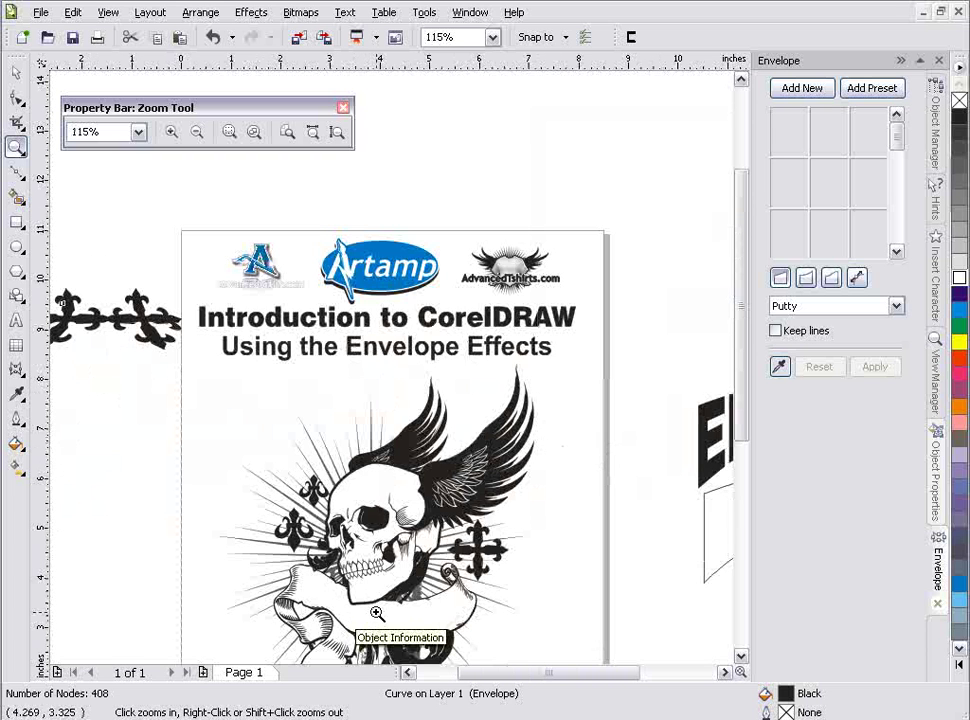
{"action": "left_click", "coordinate": [16, 320]}
Type 'Free Art' beside the skull and set its font to Portcullion
{"action": "left_click", "coordinate": [565, 592]}
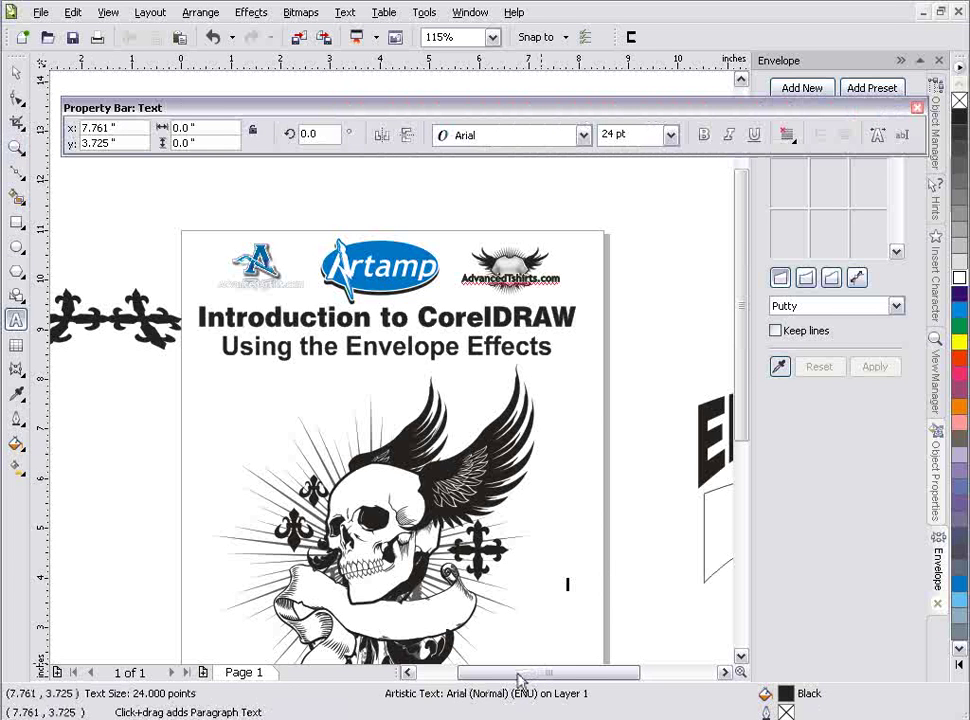
{"action": "type", "text": "Free Art"}
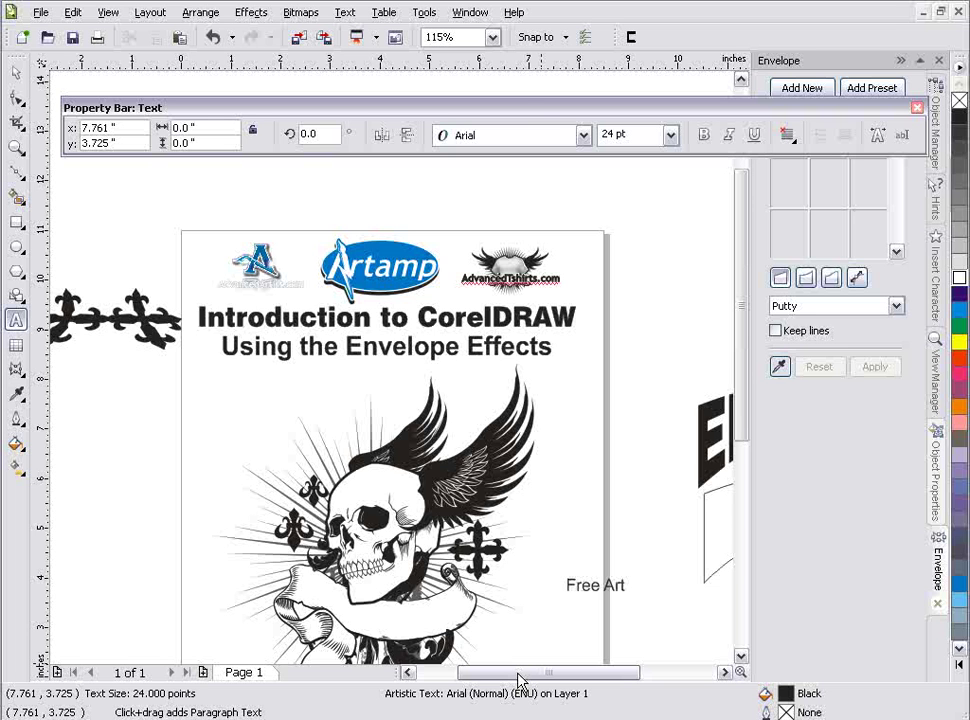
{"action": "left_click", "coordinate": [583, 135]}
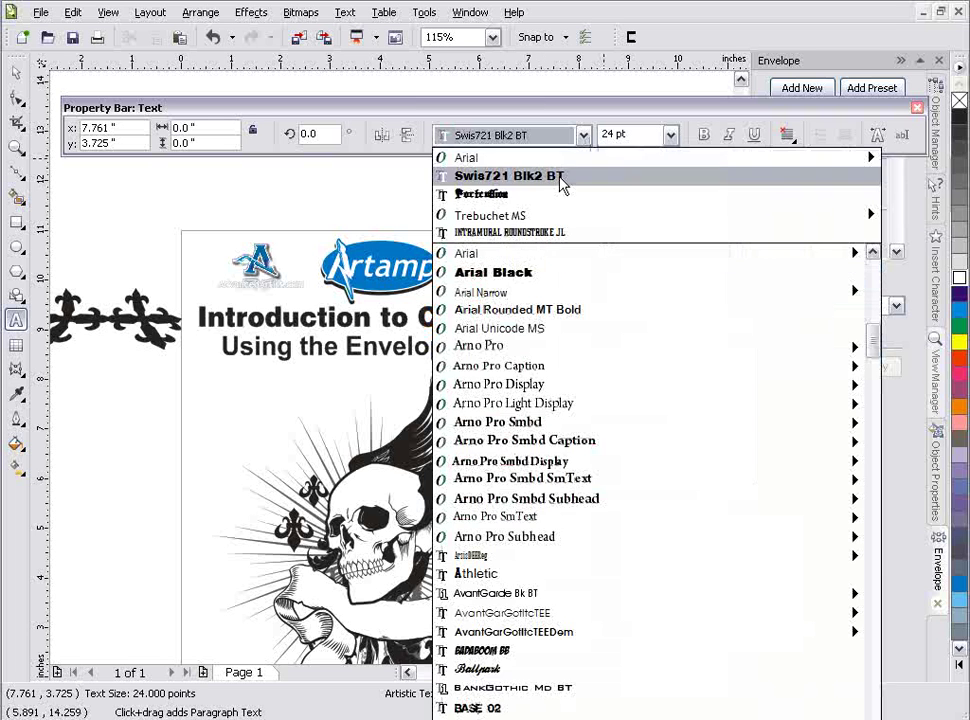
{"action": "left_click", "coordinate": [490, 193]}
{"action": "left_click_drag", "start_coordinate": [628, 108], "coordinate": [561, 45]}
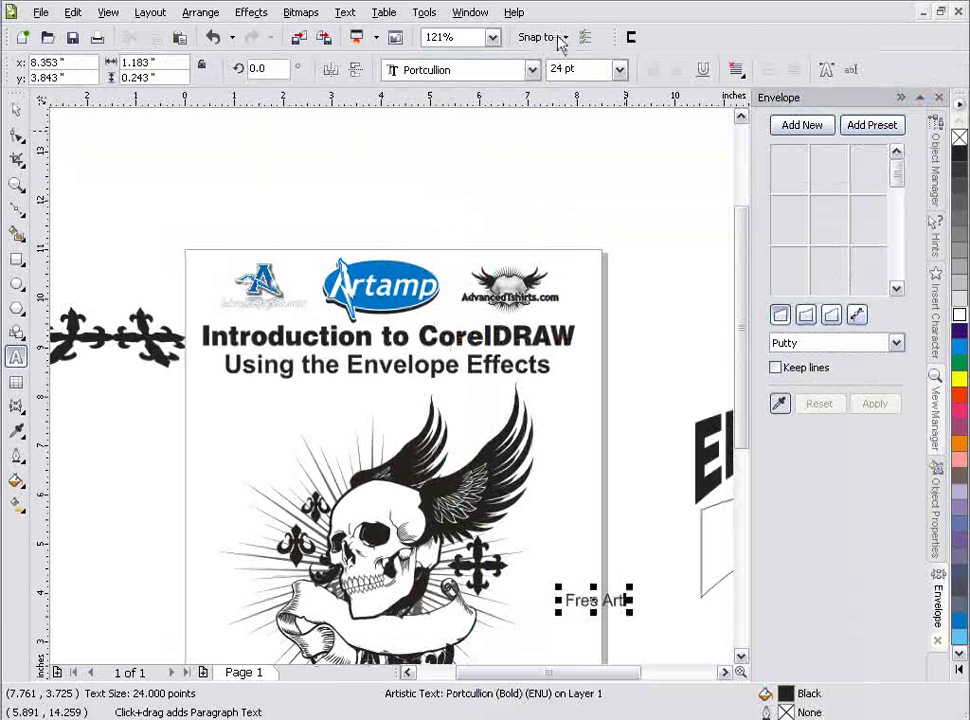
Select the Free Art text object, reapply Portcullion, and move it onto the scroll banner
{"action": "left_click", "coordinate": [15, 107]}
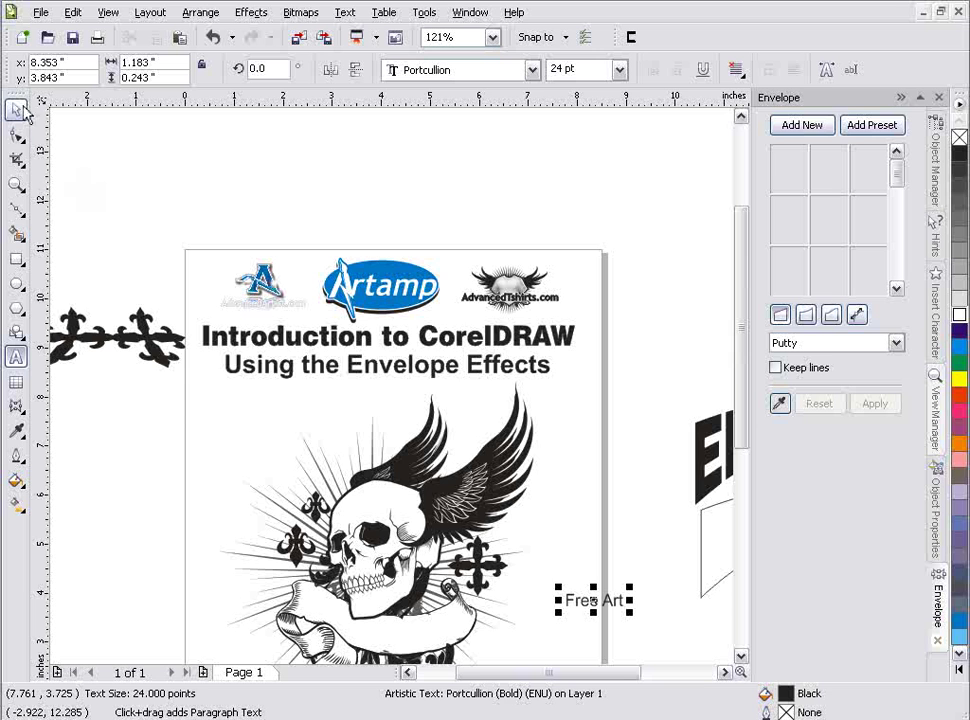
{"action": "key", "text": "ctrl+z"}
{"action": "left_click", "coordinate": [532, 70]}
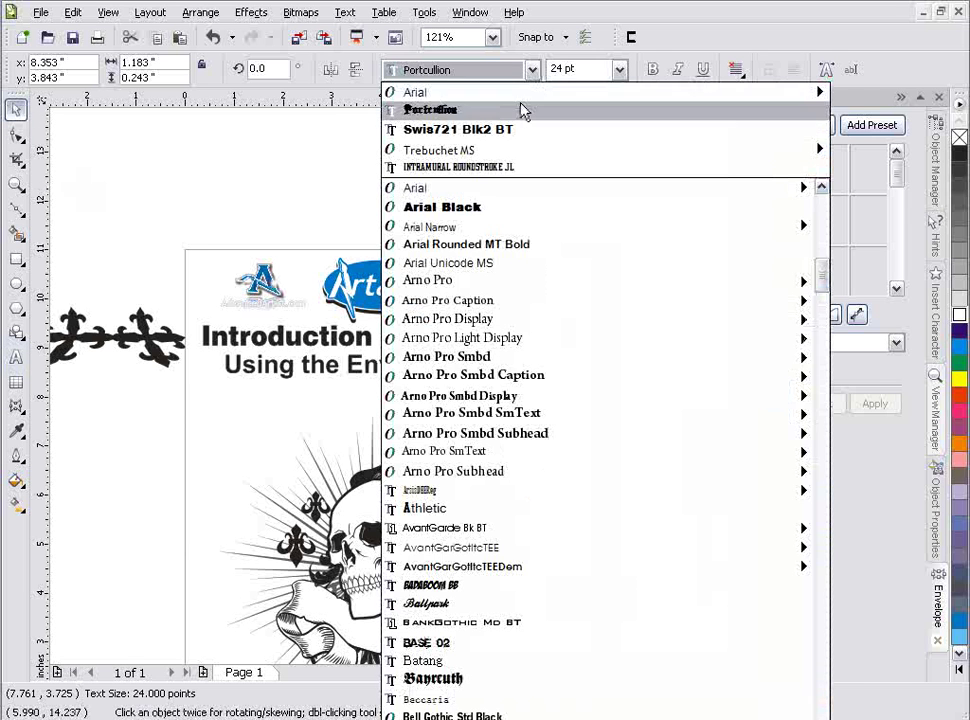
{"action": "left_click", "coordinate": [520, 108]}
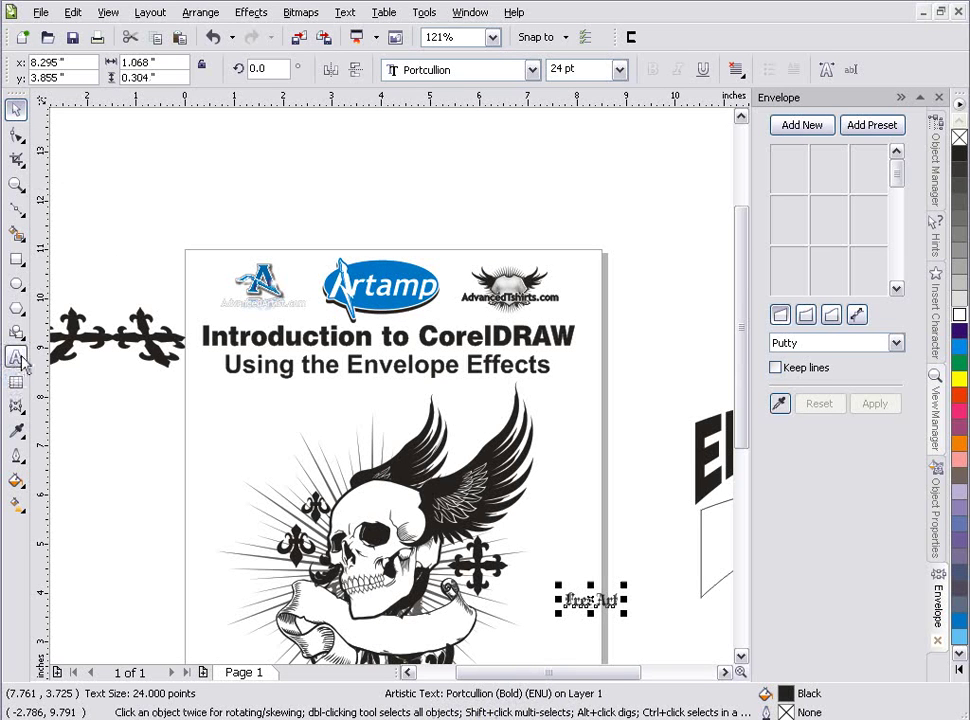
{"action": "left_click_drag", "start_coordinate": [600, 620], "coordinate": [457, 617]}
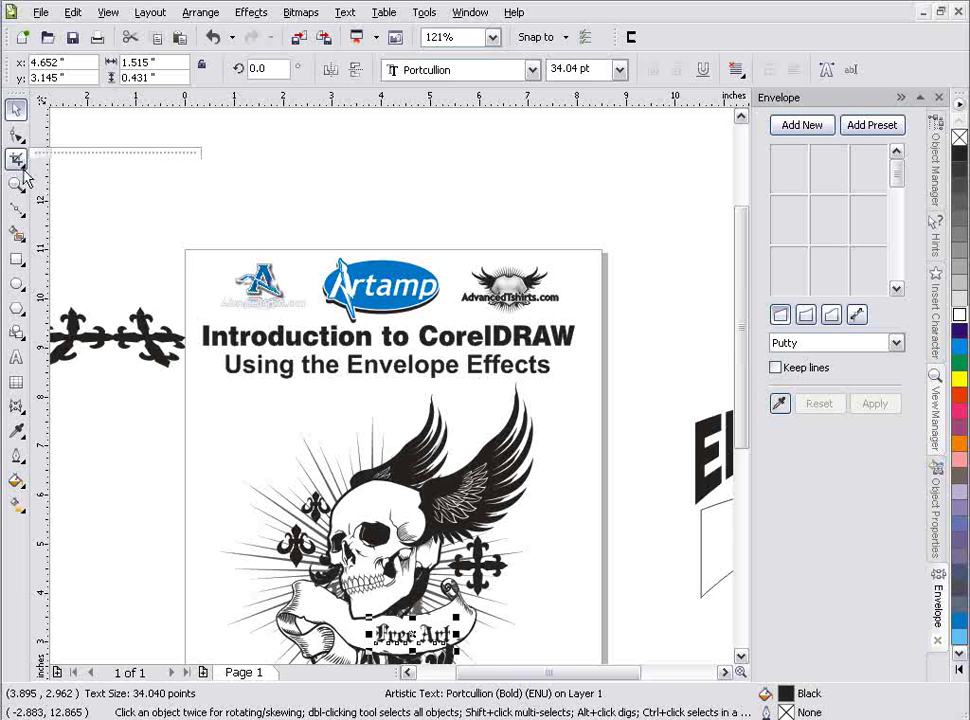
Zoom in closely on the Free Art banner below the skull
{"action": "left_click", "coordinate": [19, 210]}
{"action": "left_click", "coordinate": [17, 185]}
{"action": "left_click", "coordinate": [28, 195]}
{"action": "scroll", "coordinate": [345, 455], "scroll_direction": "down", "scroll_amount": 1}
{"action": "scroll", "coordinate": [400, 450], "scroll_direction": "down", "scroll_amount": 2}
{"action": "left_click", "coordinate": [409, 565]}
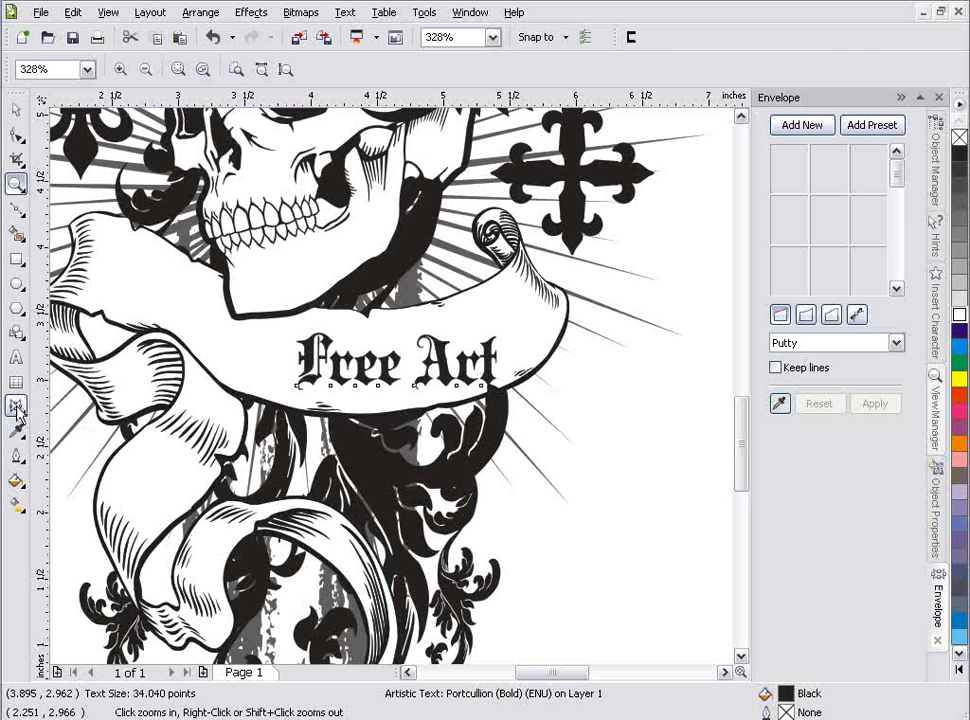
Apply an envelope to Free Art and pull its bottom-right corner slightly right
{"action": "left_click", "coordinate": [16, 406]}
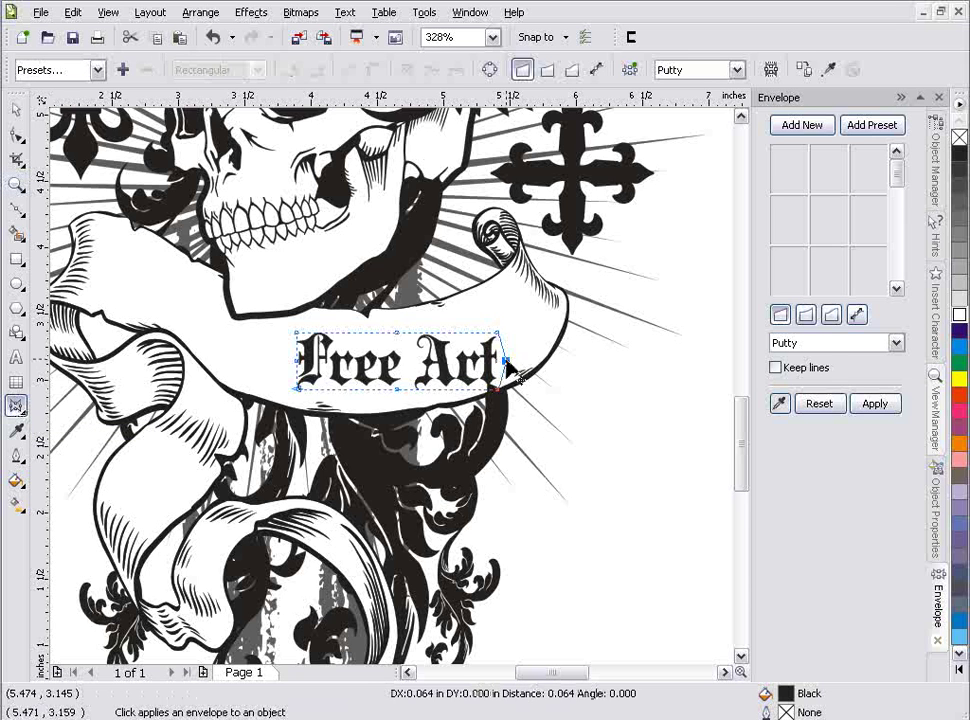
{"action": "left_click_drag", "start_coordinate": [506, 362], "coordinate": [510, 368]}
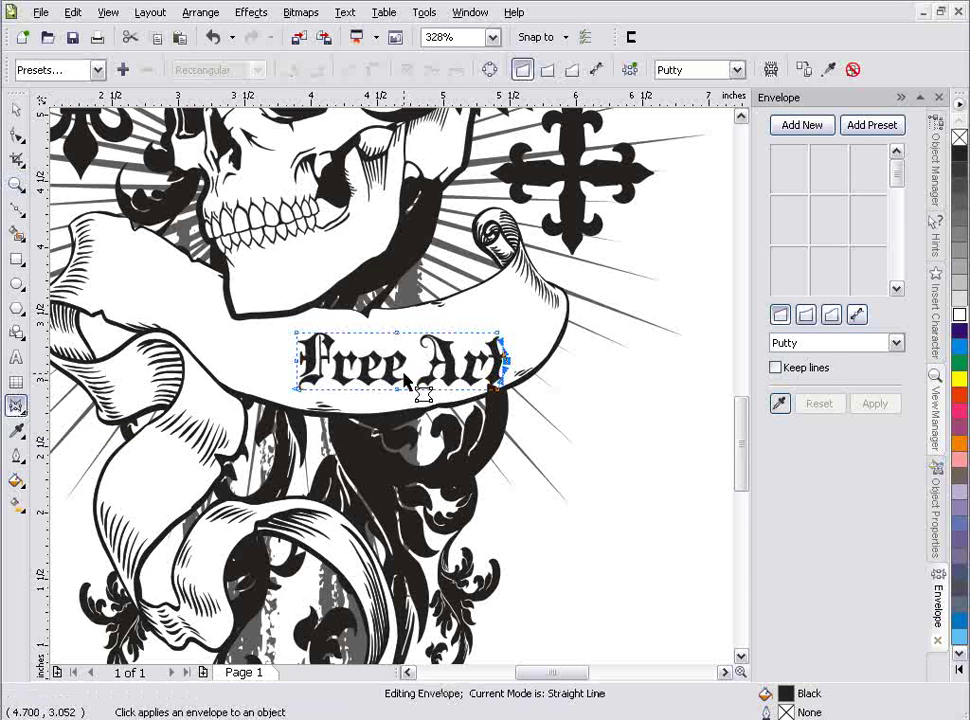
{"action": "left_click", "coordinate": [500, 350]}
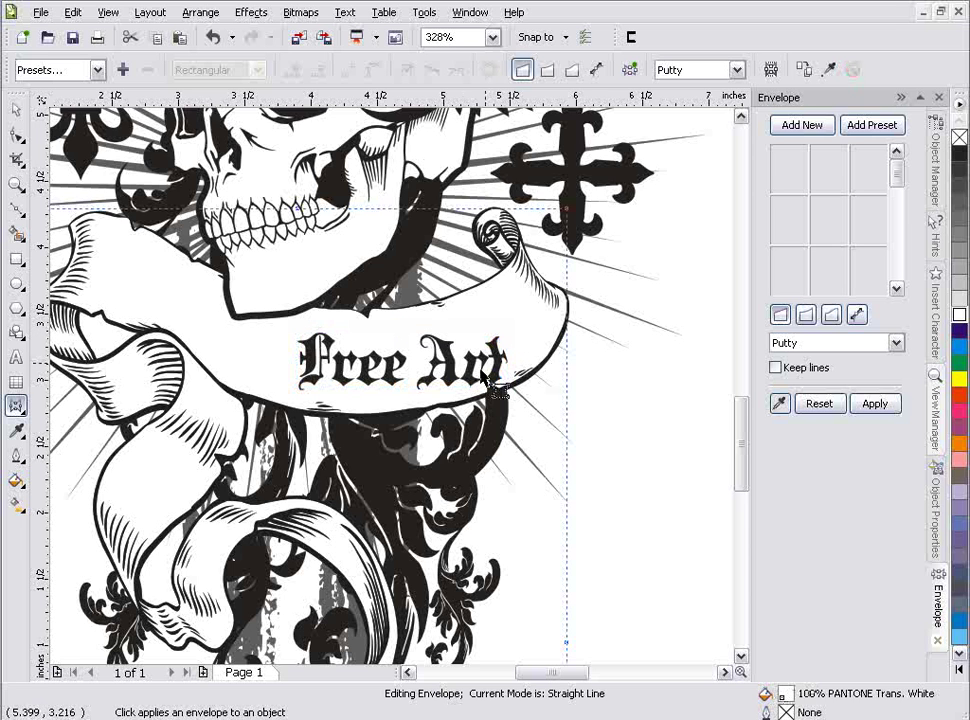
{"action": "left_click", "coordinate": [520, 368]}
{"action": "left_click", "coordinate": [487, 373]}
{"action": "left_click", "coordinate": [487, 373]}
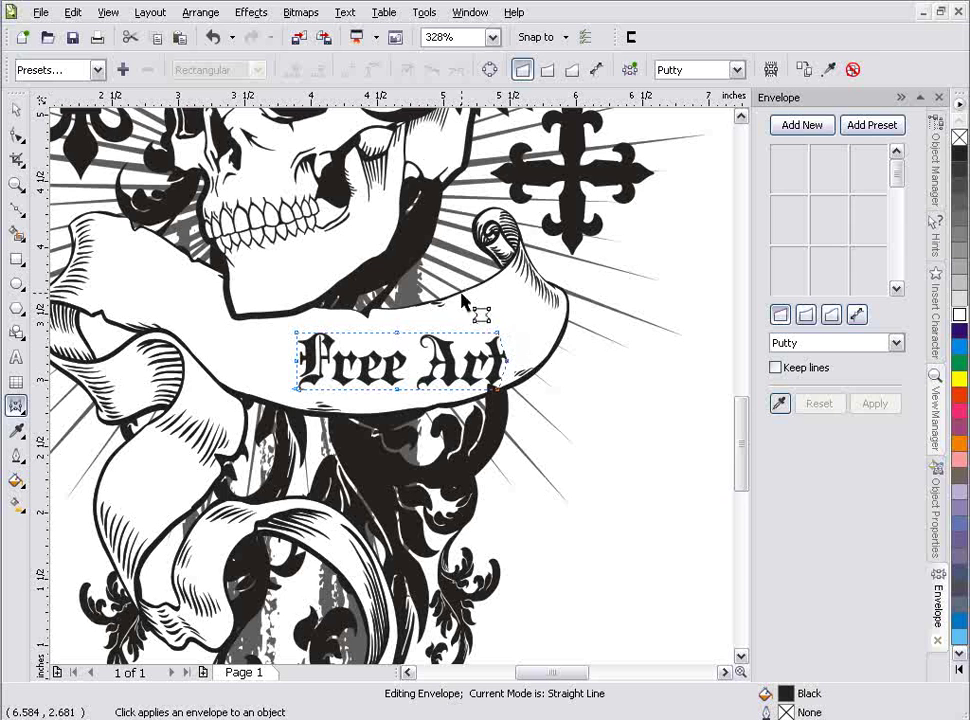
{"action": "left_click", "coordinate": [498, 338]}
{"action": "left_click", "coordinate": [496, 366]}
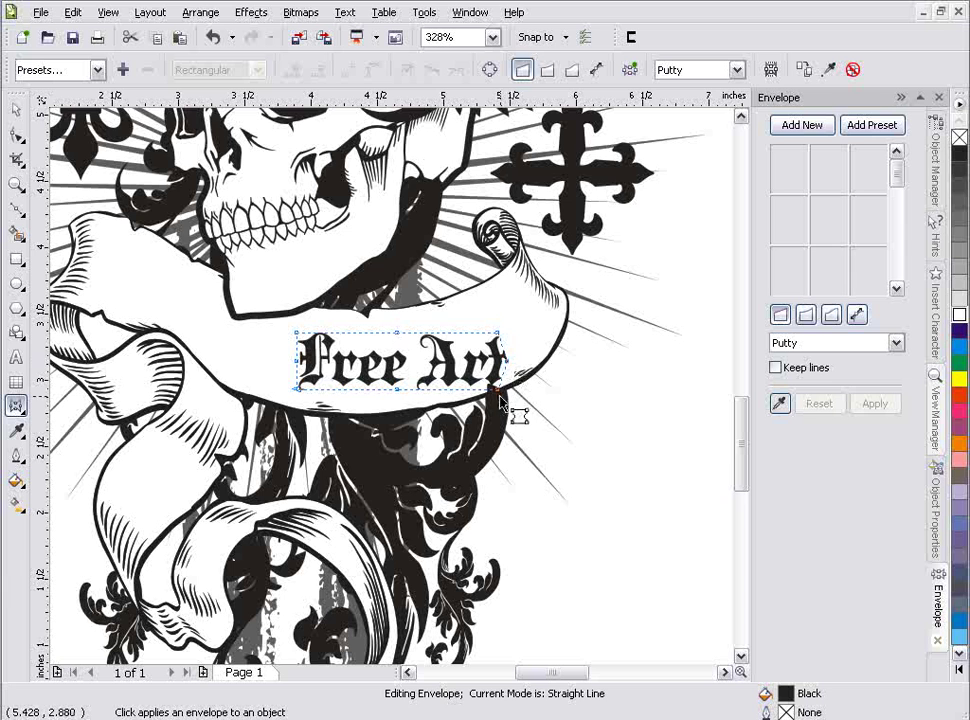
{"action": "left_click_drag", "start_coordinate": [499, 388], "coordinate": [511, 388]}
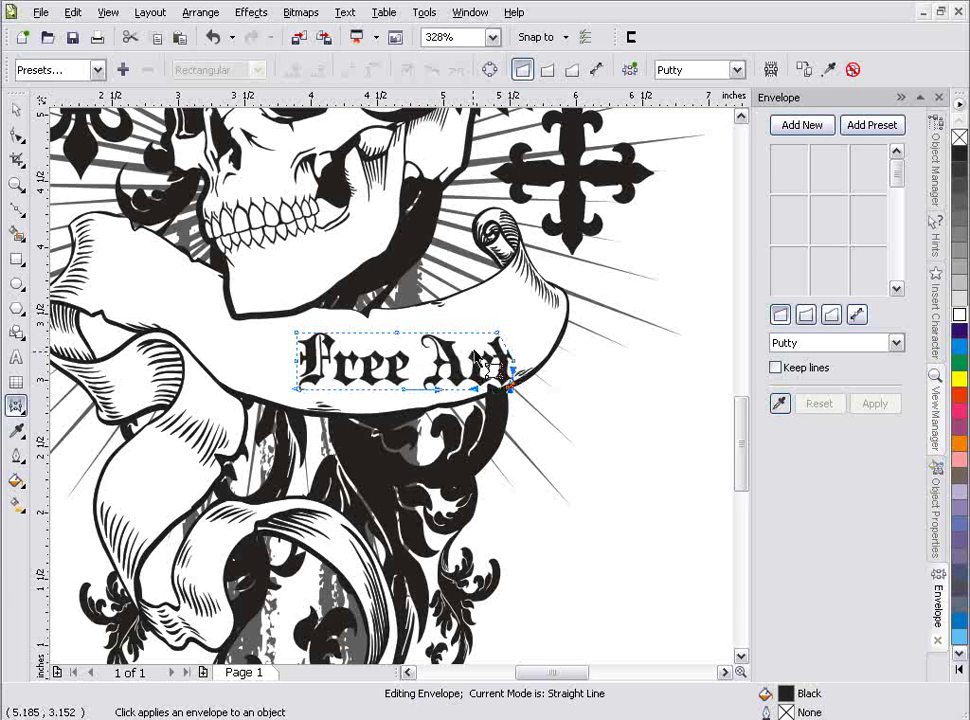
Switch the envelope to Unconstrained, raise its right end, and pull the left corners outward
{"action": "left_click", "coordinate": [598, 72]}
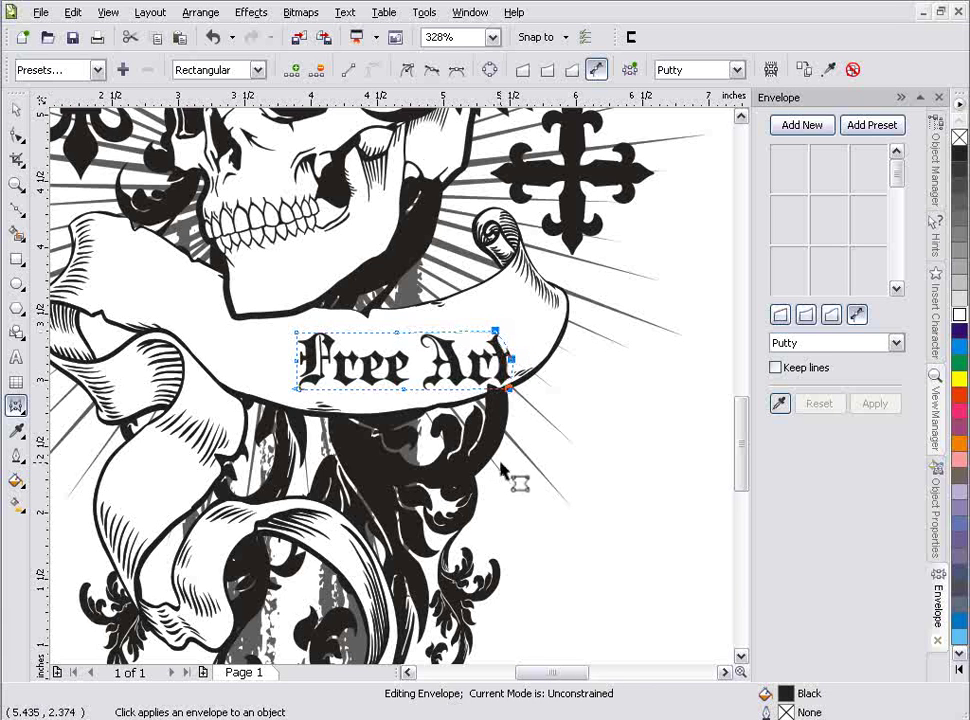
{"action": "left_click_drag", "start_coordinate": [509, 390], "coordinate": [528, 340]}
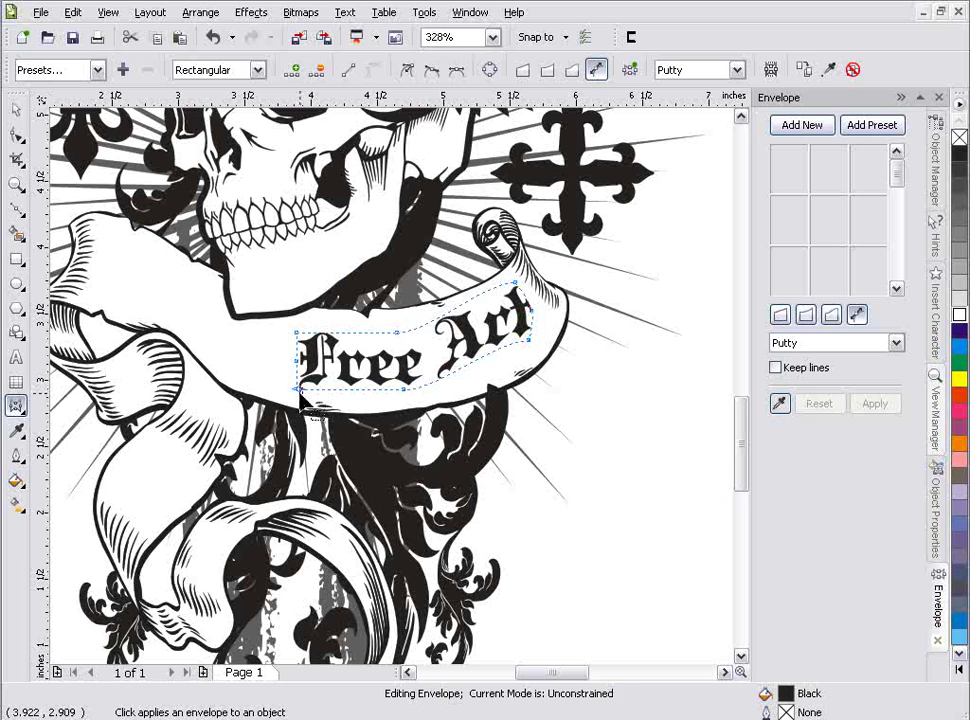
{"action": "left_click_drag", "start_coordinate": [294, 392], "coordinate": [286, 398]}
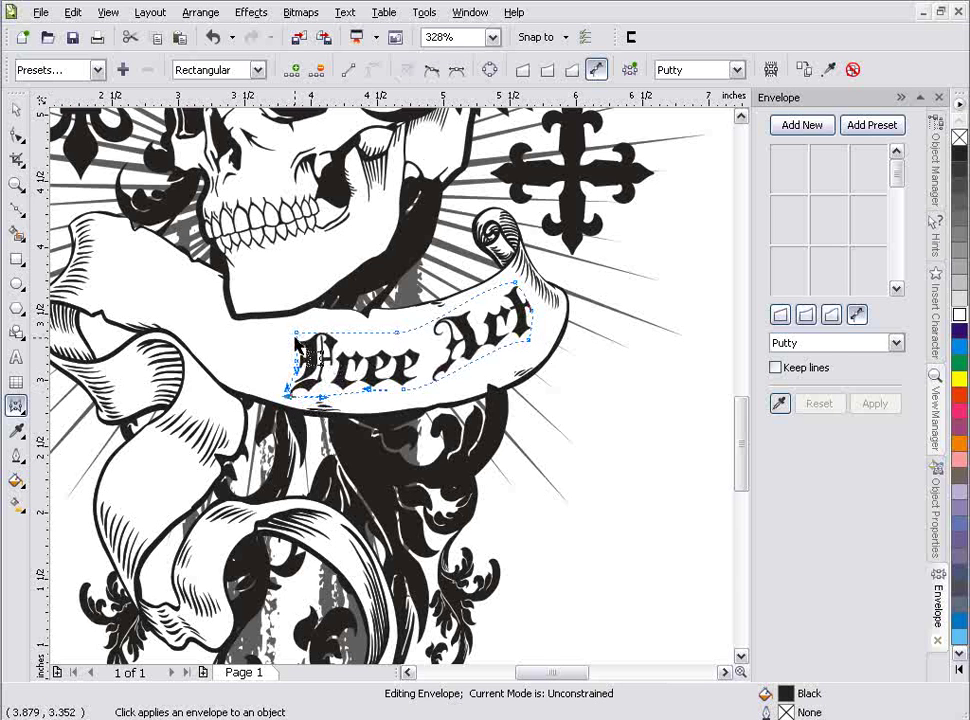
{"action": "left_click_drag", "start_coordinate": [297, 336], "coordinate": [306, 322]}
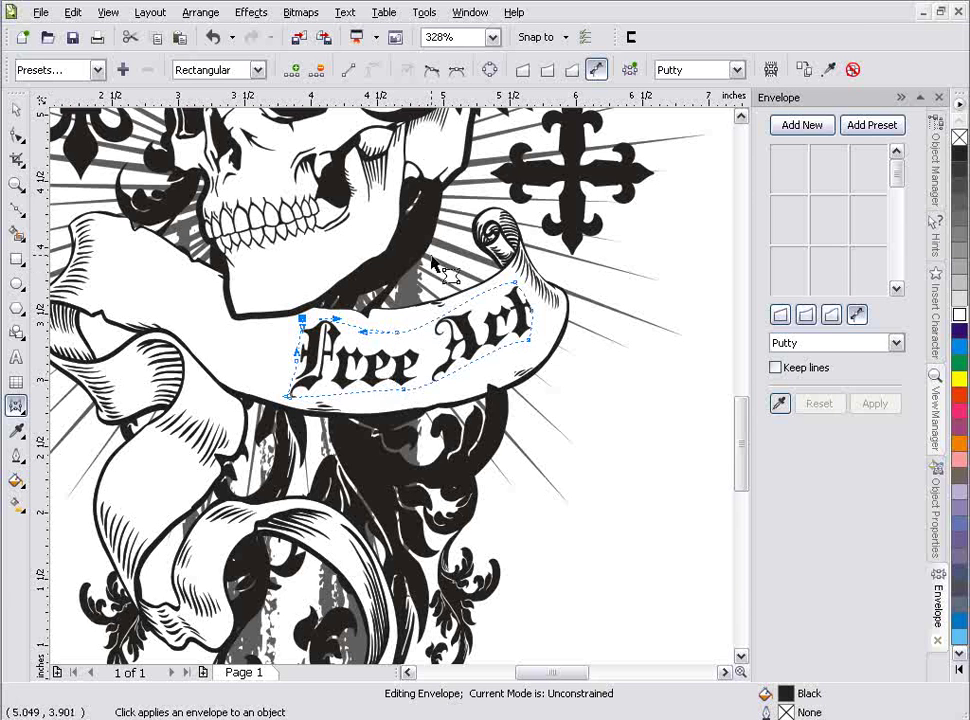
Select and delete the envelope's top and bottom middle nodes
{"action": "left_click", "coordinate": [420, 290]}
{"action": "left_click_drag", "start_coordinate": [436, 303], "coordinate": [388, 422]}
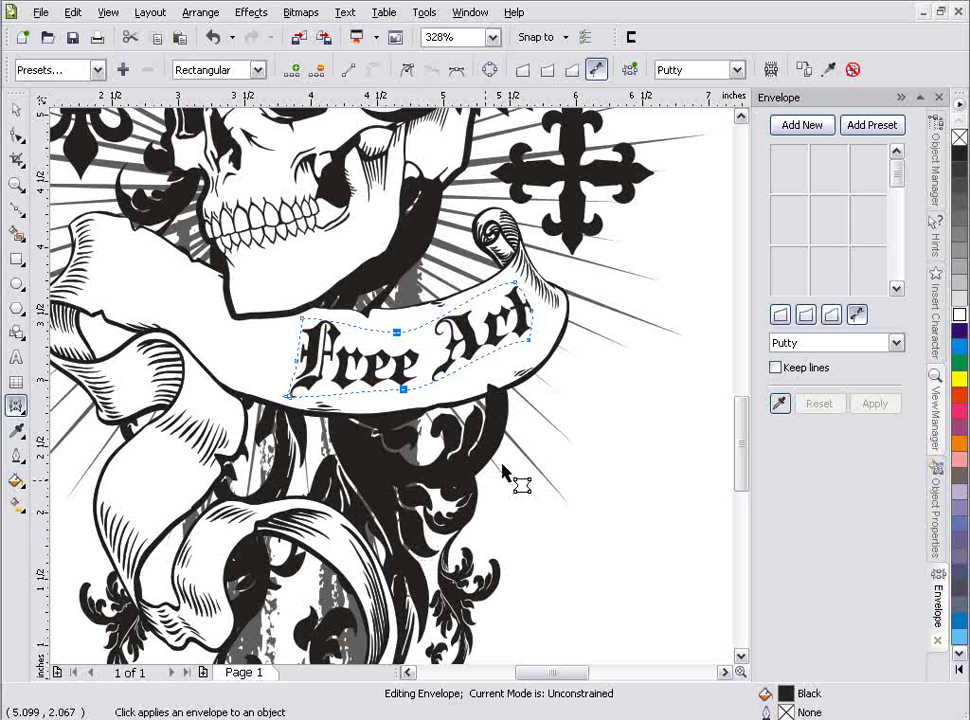
{"action": "left_click_drag", "start_coordinate": [440, 272], "coordinate": [378, 451]}
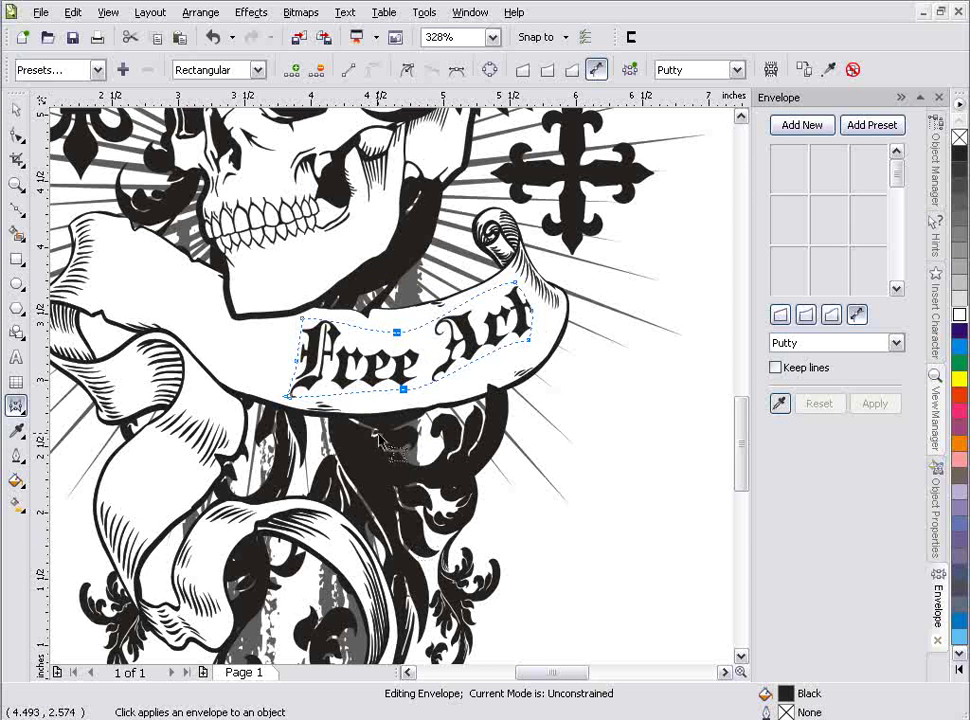
{"action": "key", "text": "Delete"}
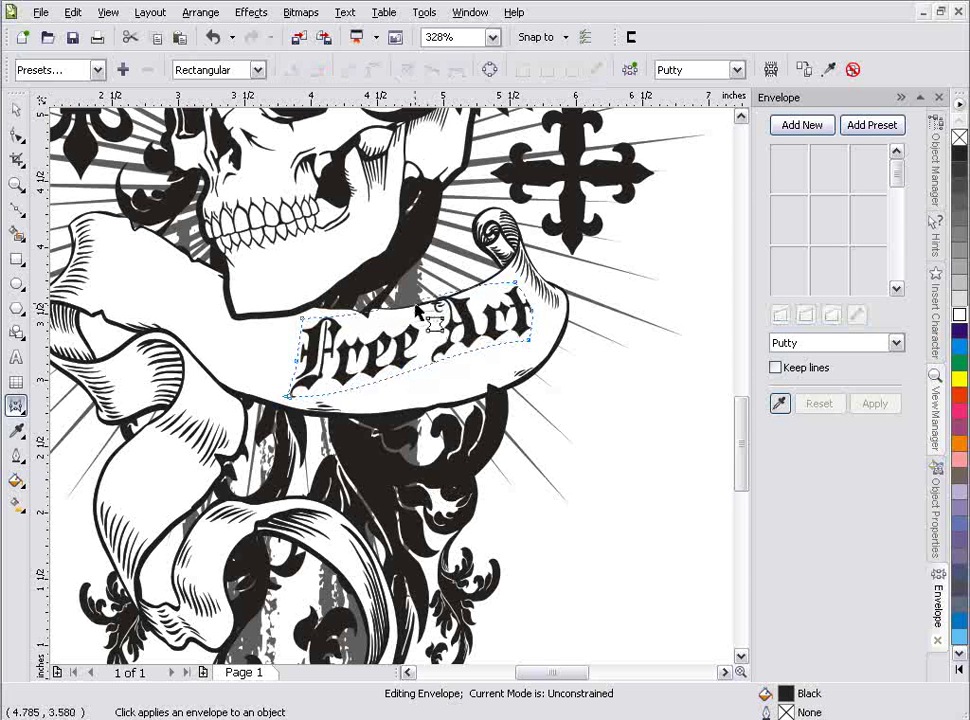
Adjust the envelope's corners so the text tilts upward to follow the banner's slope
{"action": "left_click_drag", "start_coordinate": [420, 306], "coordinate": [483, 376]}
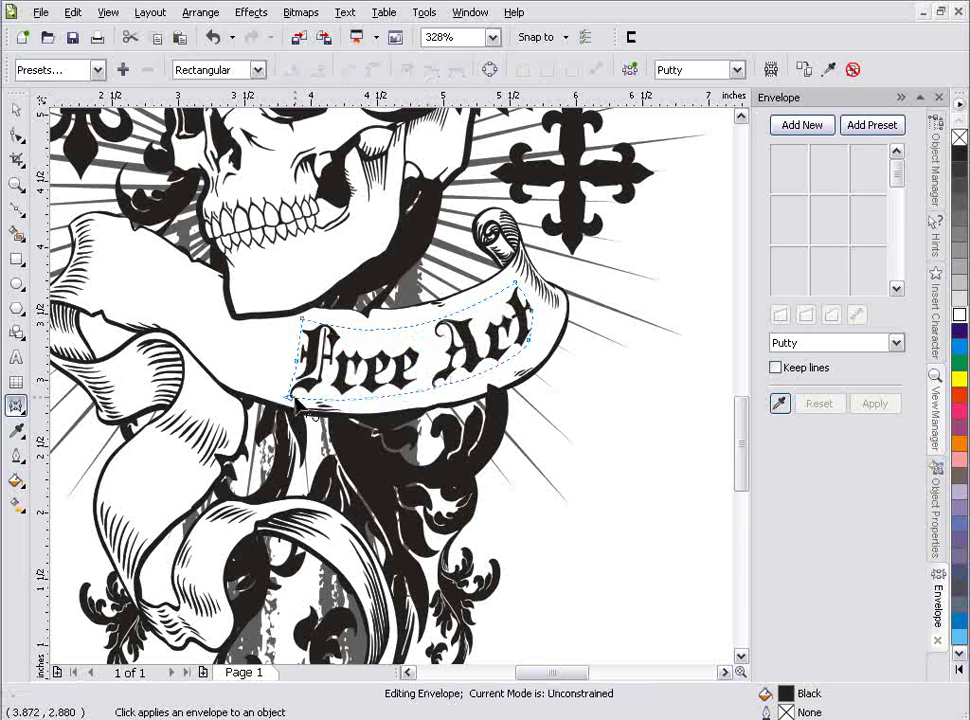
{"action": "left_click_drag", "start_coordinate": [290, 397], "coordinate": [290, 383]}
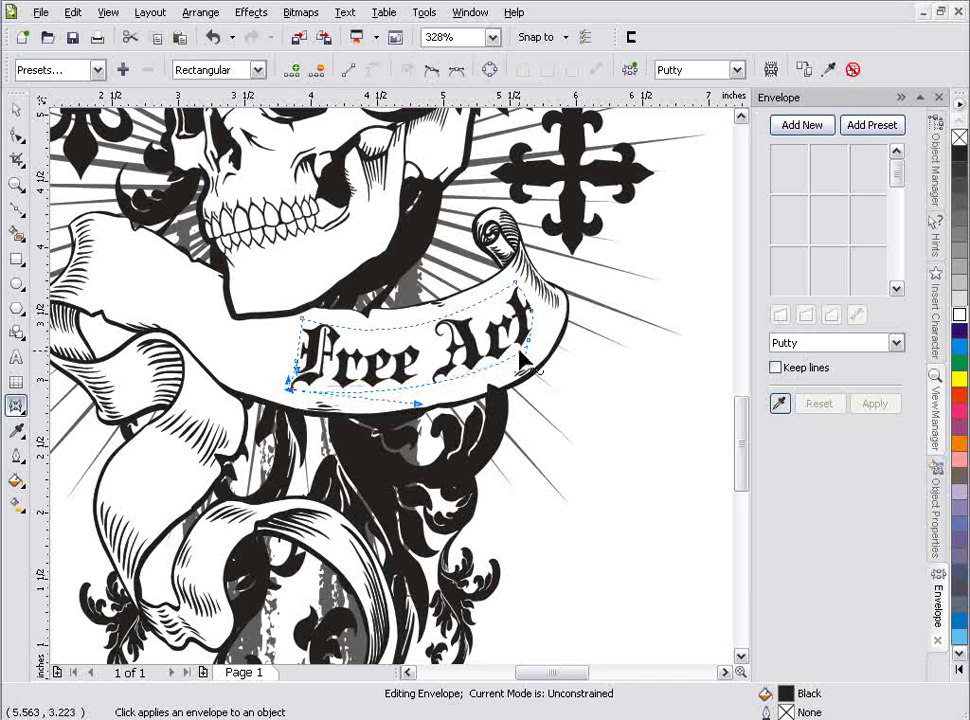
{"action": "left_click_drag", "start_coordinate": [532, 354], "coordinate": [535, 346]}
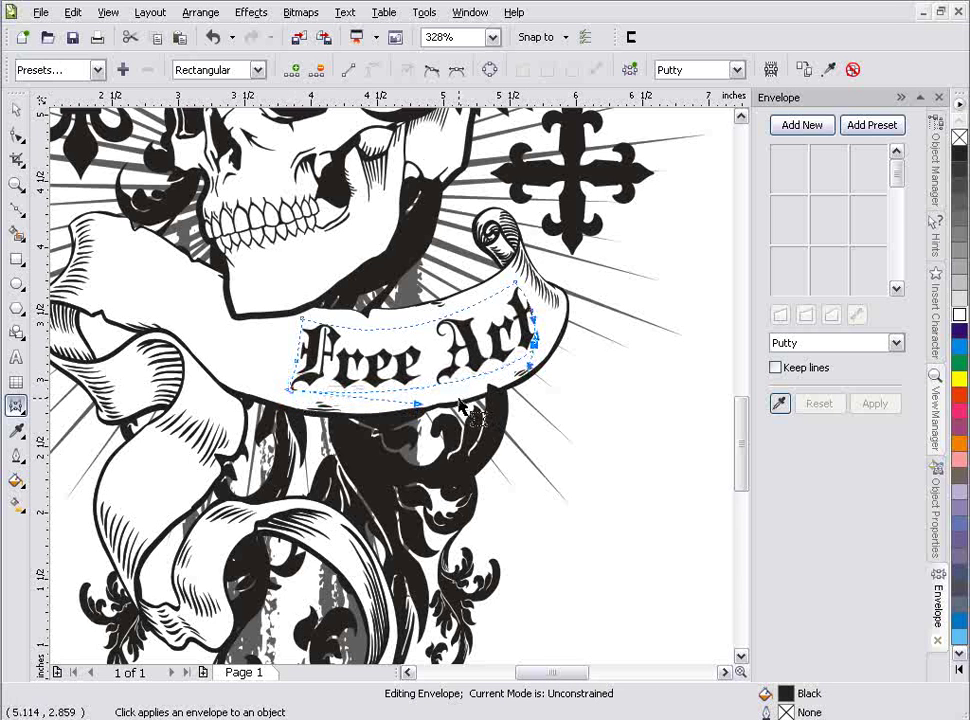
{"action": "left_click_drag", "start_coordinate": [280, 330], "coordinate": [310, 392]}
{"action": "left_click", "coordinate": [354, 378]}
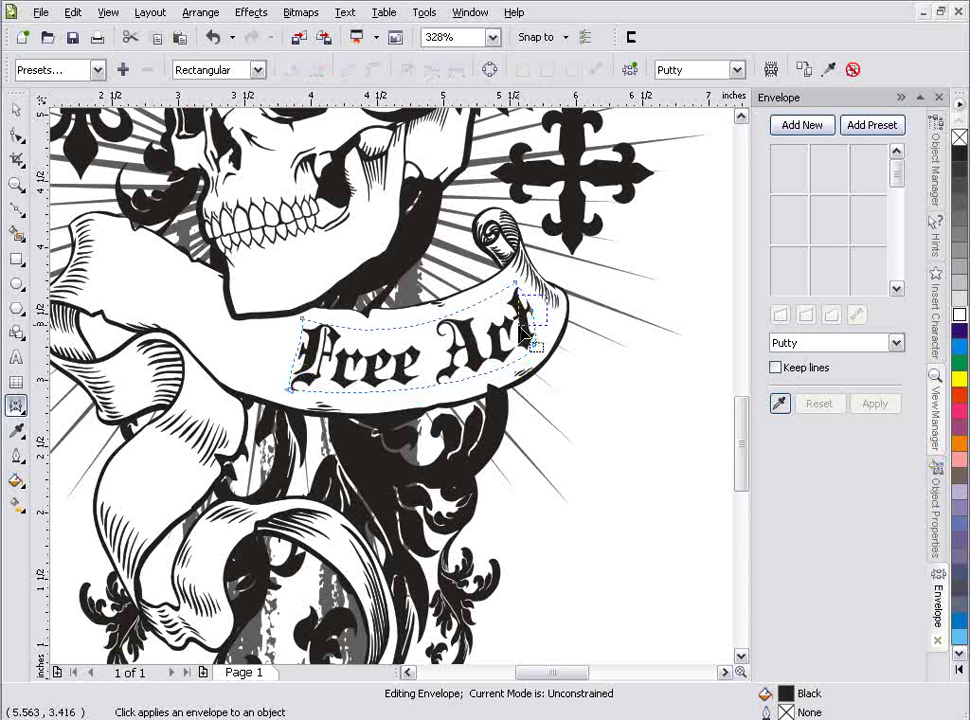
{"action": "left_click_drag", "start_coordinate": [522, 335], "coordinate": [516, 352]}
{"action": "left_click", "coordinate": [465, 410]}
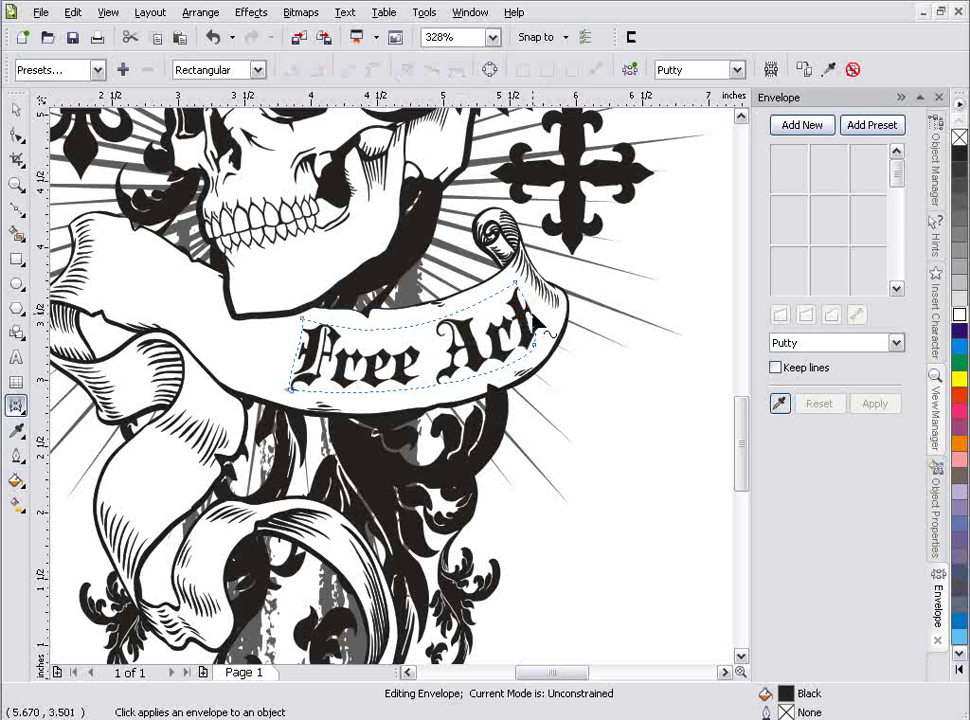
Convert the envelope's right end to a straight line and reposition its corners toward the banner curl
{"action": "right_click", "coordinate": [532, 319]}
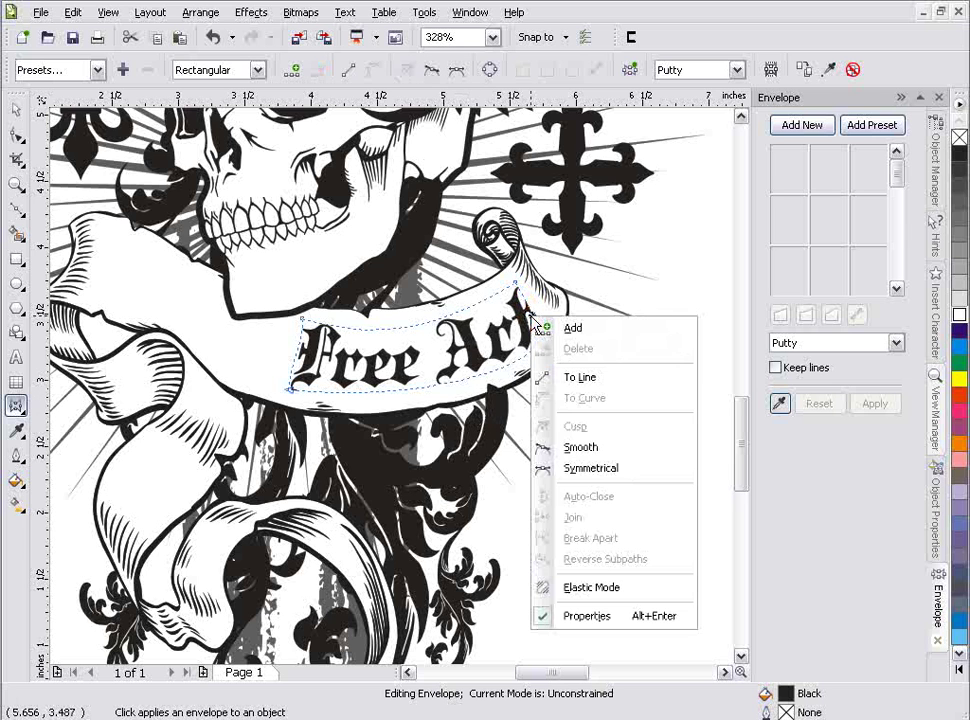
{"action": "left_click", "coordinate": [586, 379]}
{"action": "left_click_drag", "start_coordinate": [534, 343], "coordinate": [549, 323]}
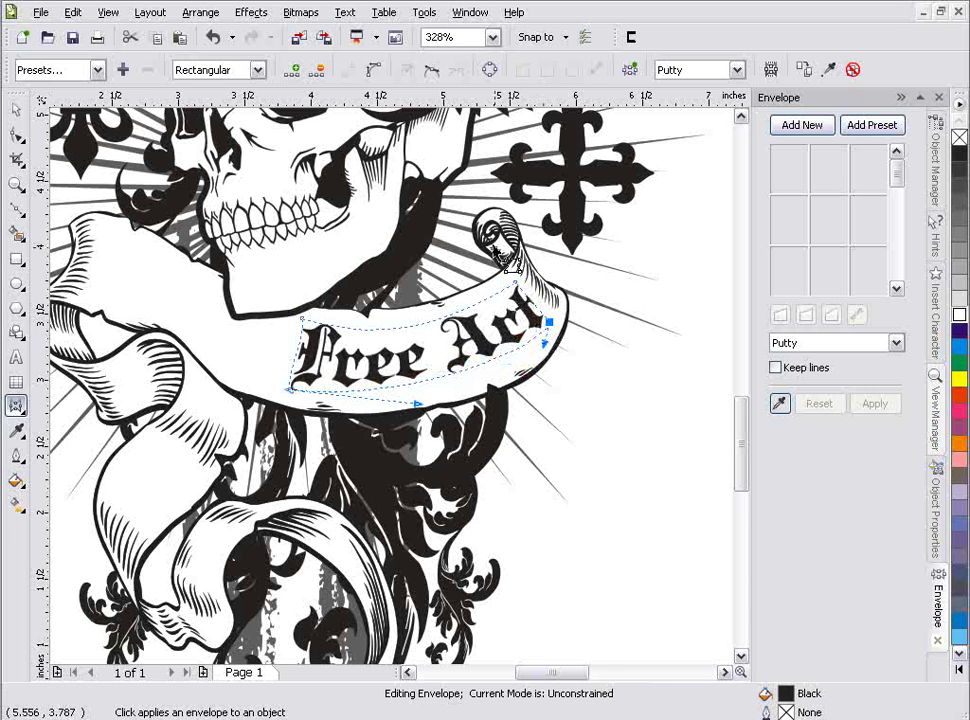
{"action": "left_click_drag", "start_coordinate": [546, 345], "coordinate": [512, 402]}
{"action": "left_click_drag", "start_coordinate": [299, 320], "coordinate": [303, 326]}
Straighten the left end edge, nudge the bottom-left corner, and fine-tune the top curve over Art
{"action": "left_click_drag", "start_coordinate": [293, 391], "coordinate": [299, 391]}
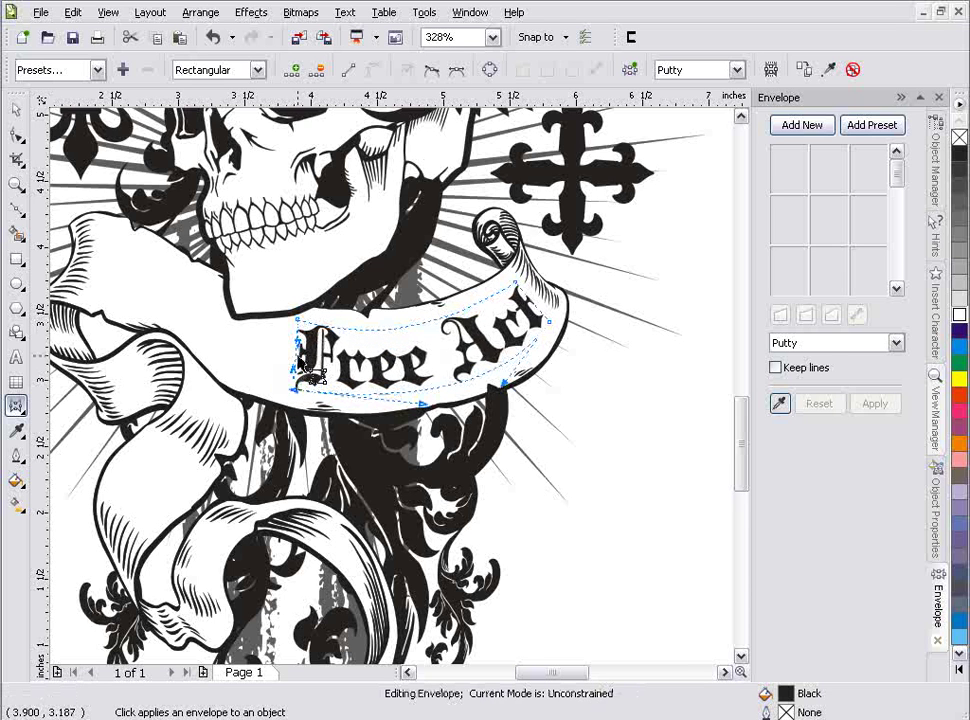
{"action": "right_click", "coordinate": [300, 358]}
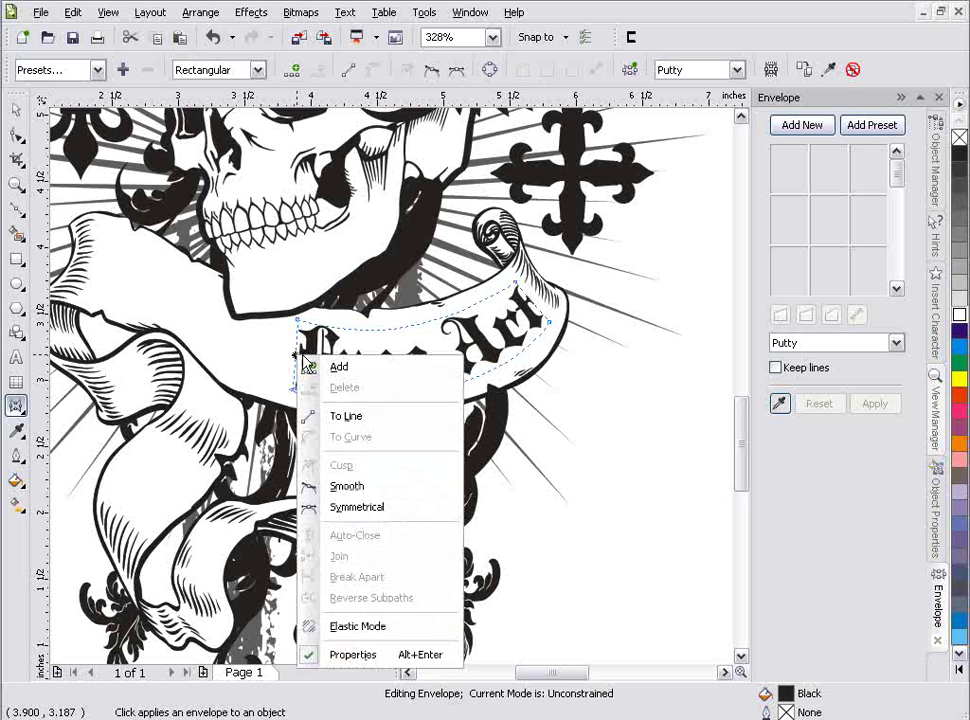
{"action": "left_click", "coordinate": [372, 425]}
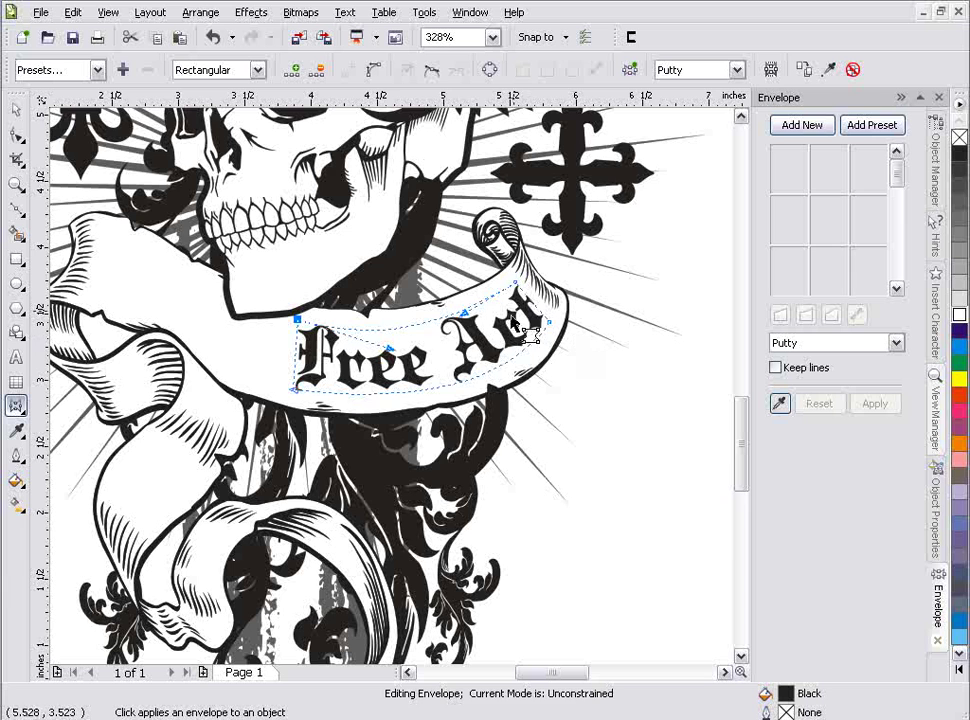
{"action": "left_click_drag", "start_coordinate": [462, 314], "coordinate": [471, 316]}
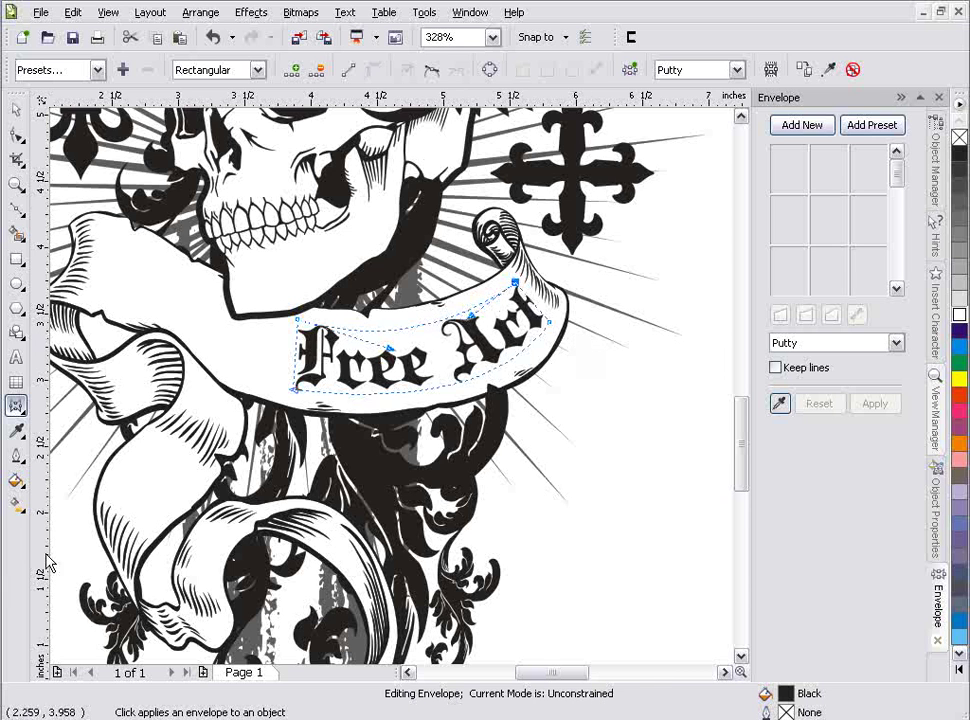